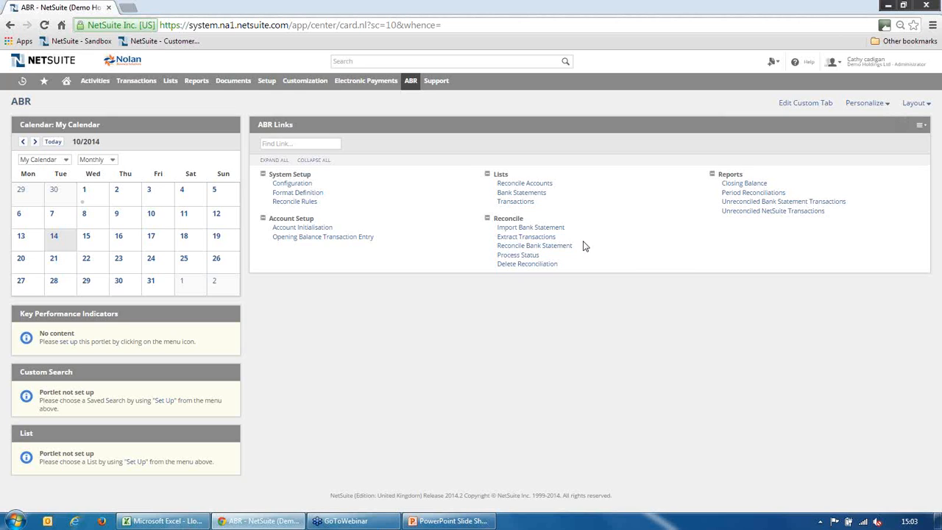
Open the bank statement reconciliation for the Demo Holdings Ltd Lloyds TSB account
click(563, 249)
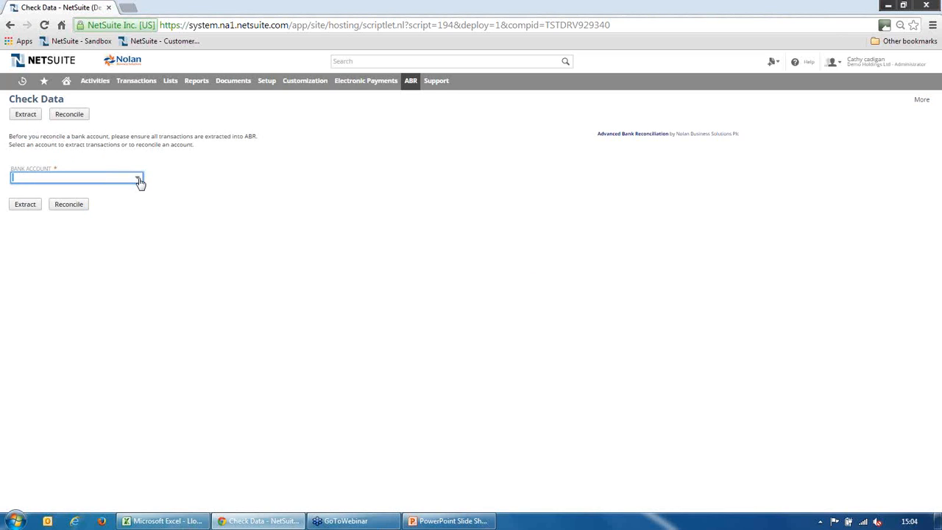
click(139, 179)
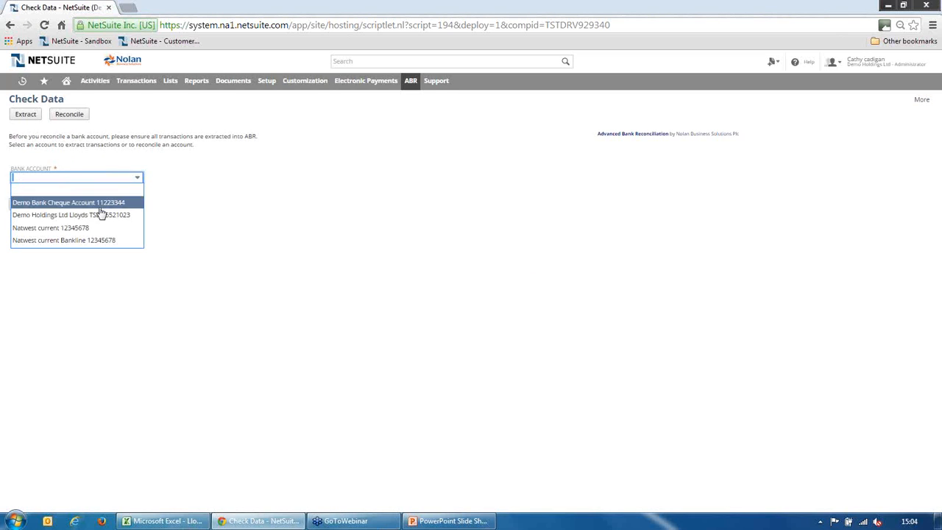
click(81, 118)
click(80, 118)
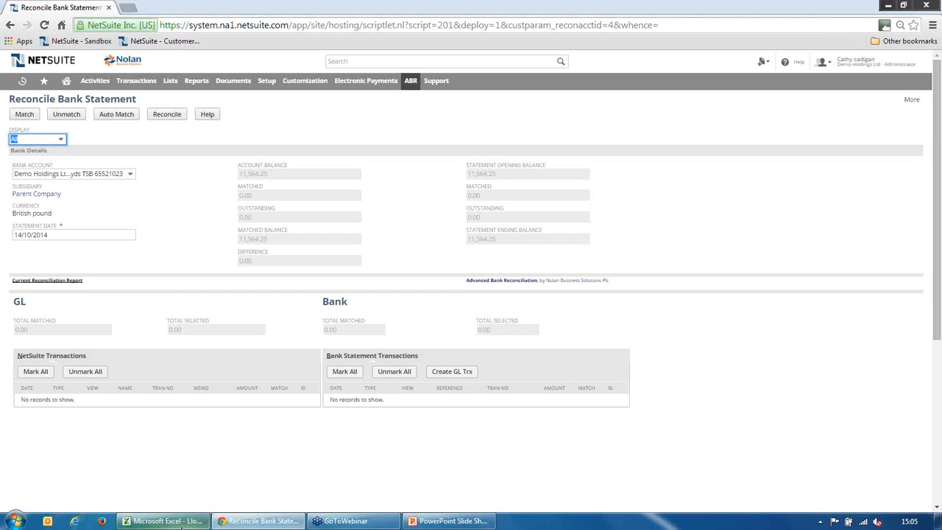
Review the Lloyds TSB statement file in Excel and return to the reconciliation page in NetSuite
click(193, 515)
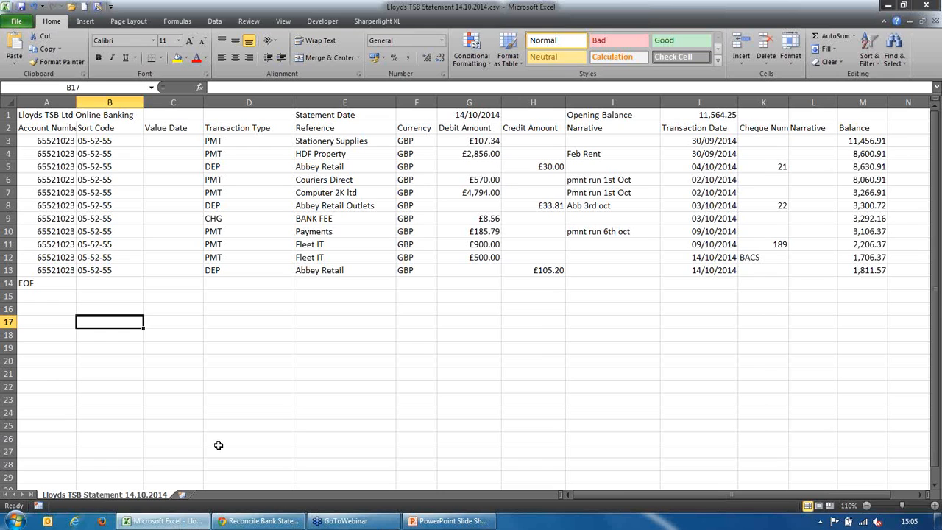
click(258, 521)
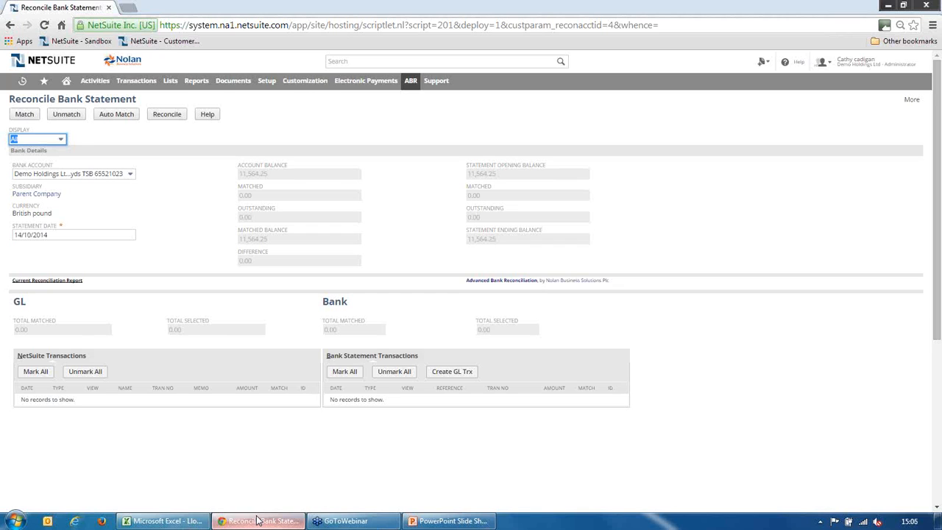
View the Lloyds TSB format definition and examine its file format and its skipped header and footer row settings
mouse_move(410, 82)
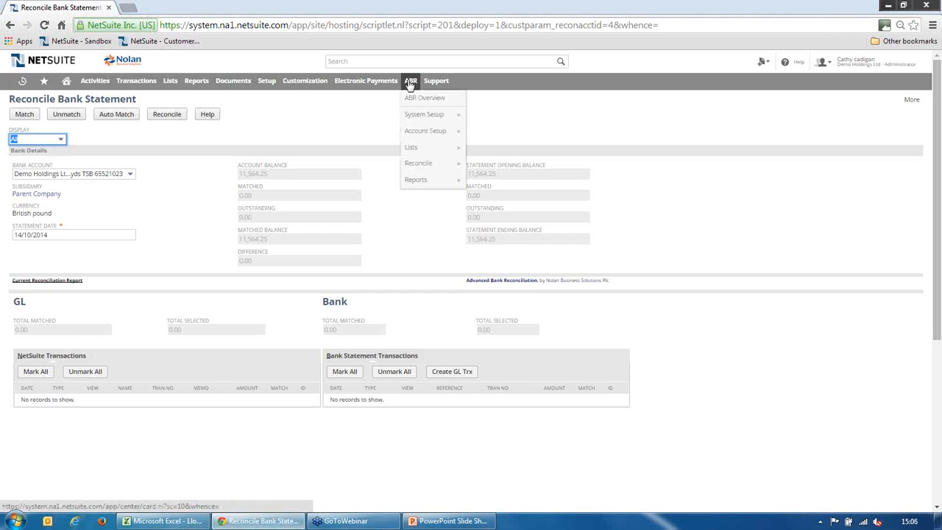
mouse_move(452, 114)
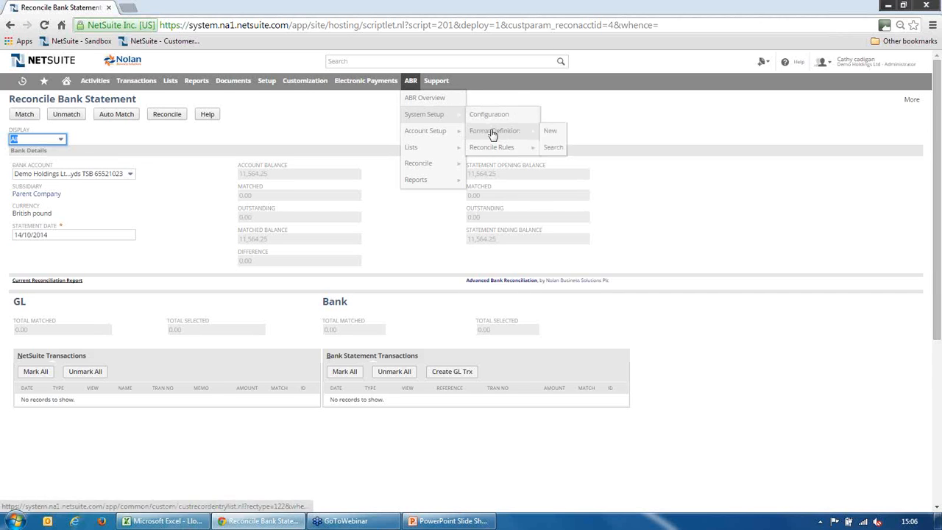
click(494, 134)
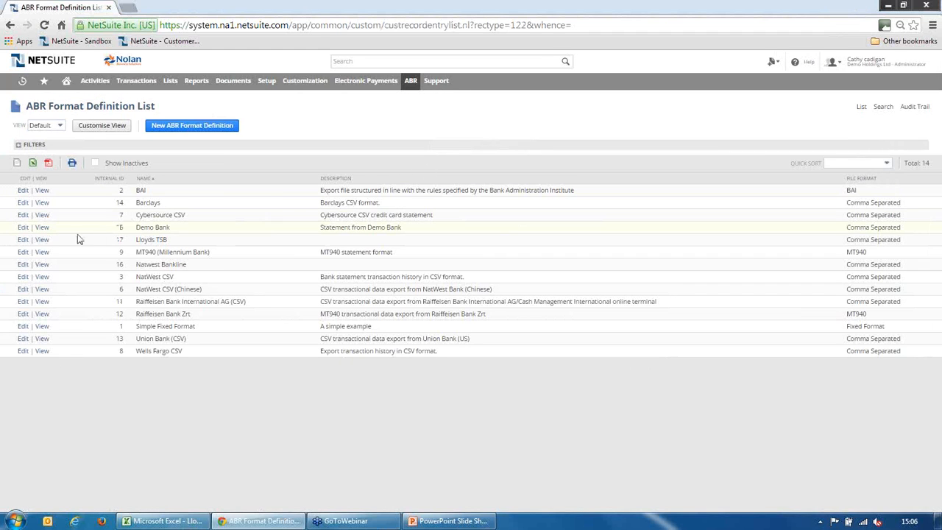
click(44, 240)
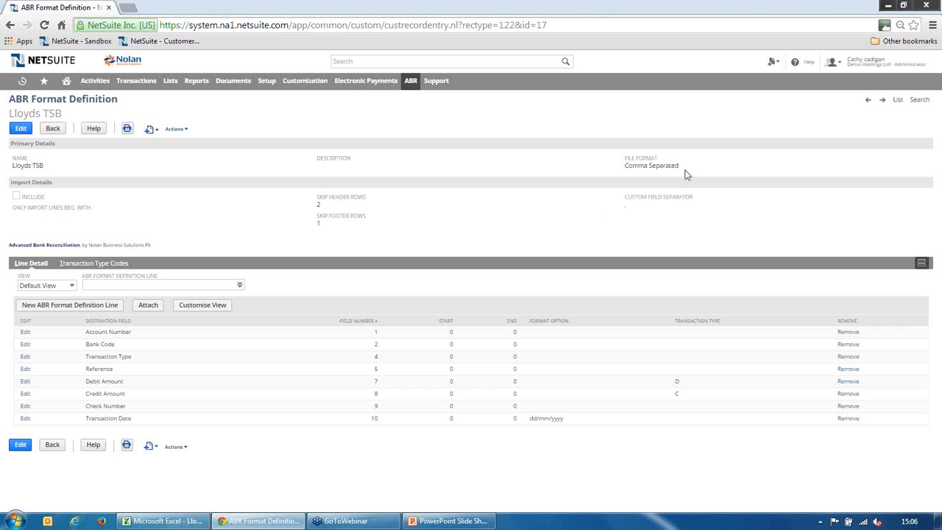
drag(685, 167, 625, 167)
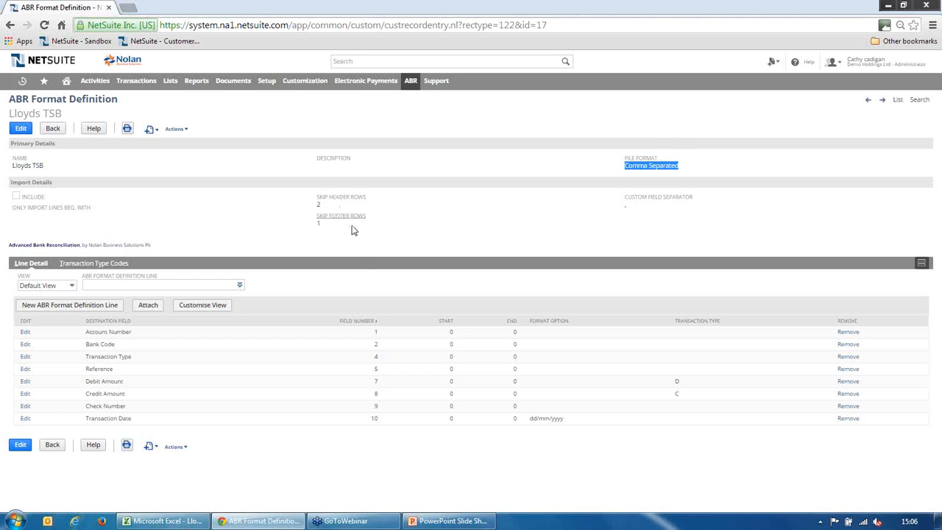
drag(366, 198, 340, 216)
In Excel, check the statement's two header rows and the EOF footer row, and return to the format definition in NetSuite
click(176, 523)
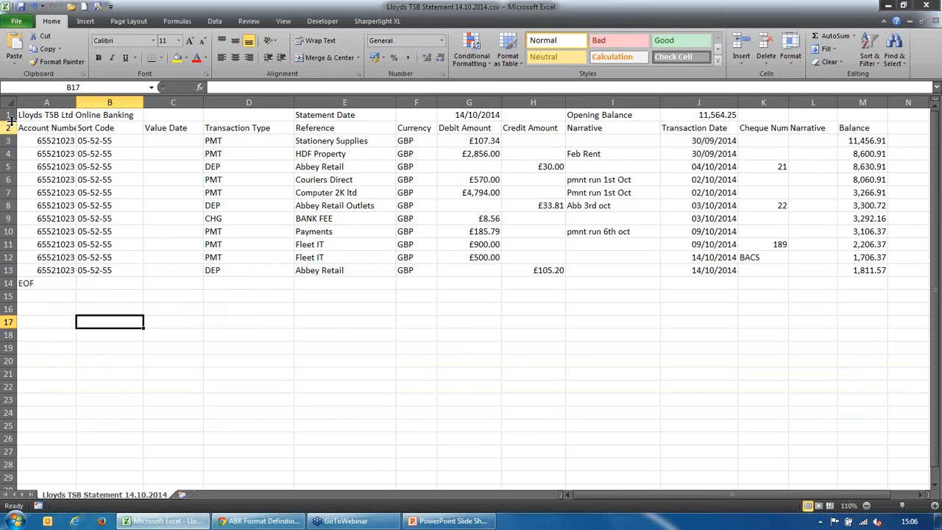
drag(6, 115, 6, 128)
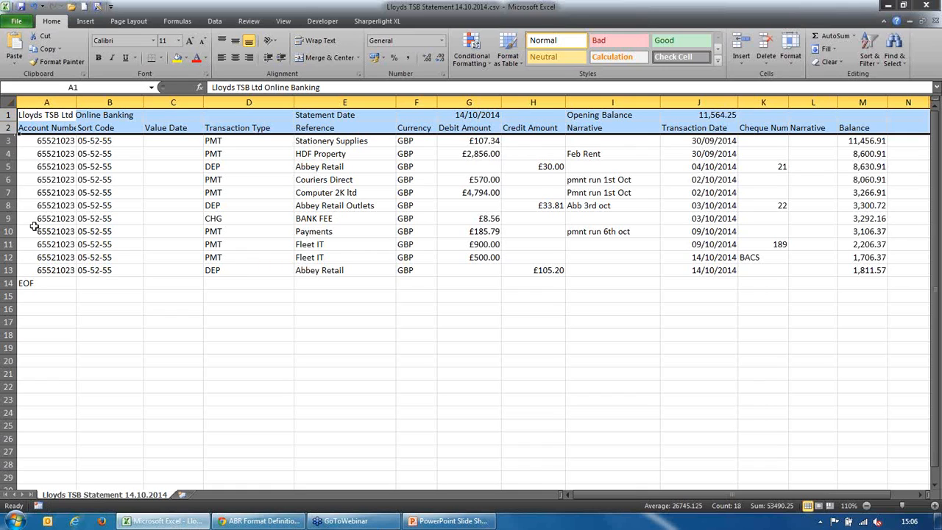
click(8, 283)
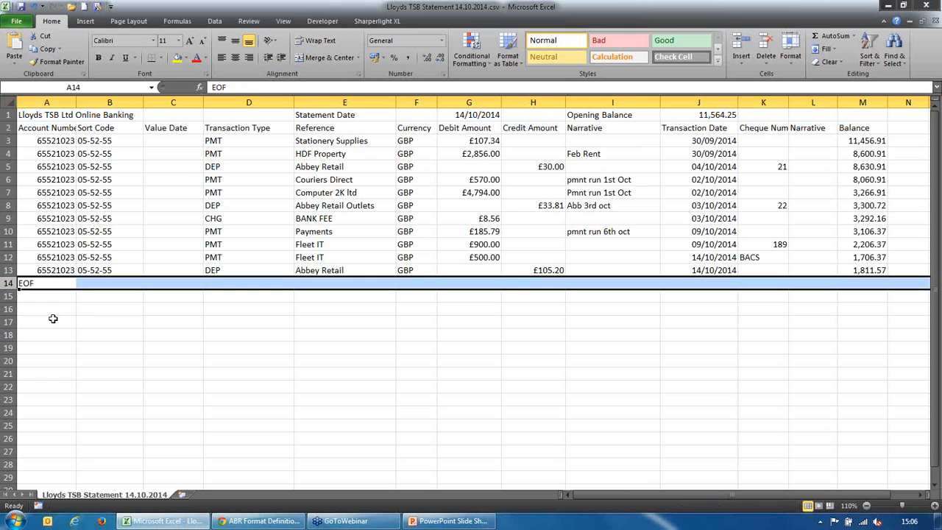
click(259, 520)
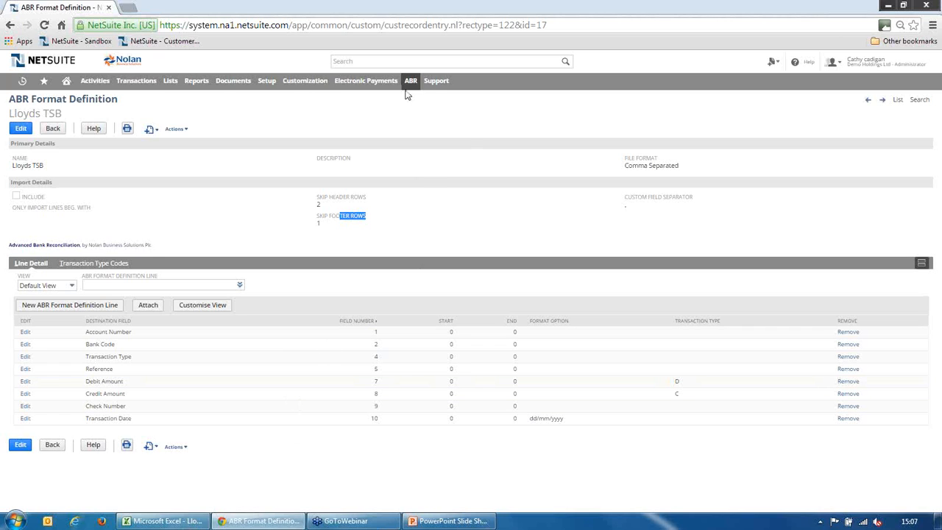
Start a bank statement import using the Lloyds TSB format
mouse_move(410, 82)
mouse_move(452, 170)
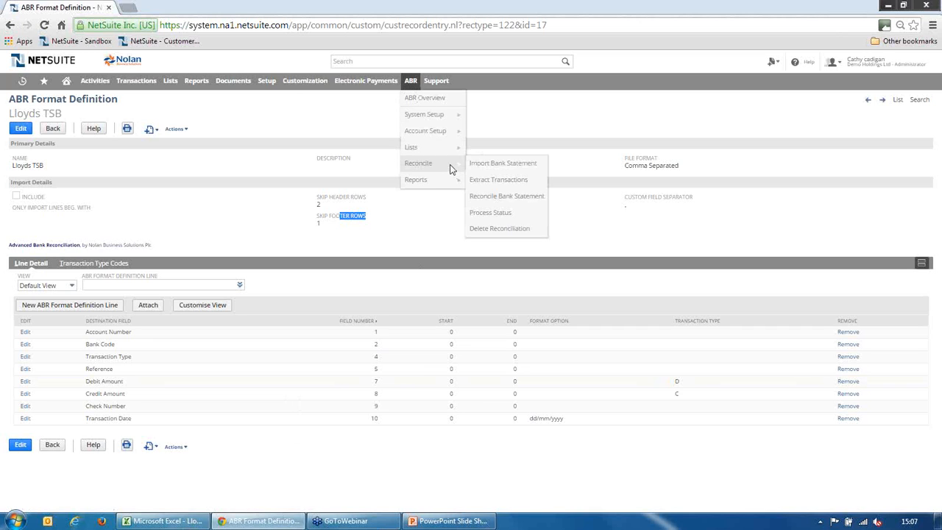
click(509, 165)
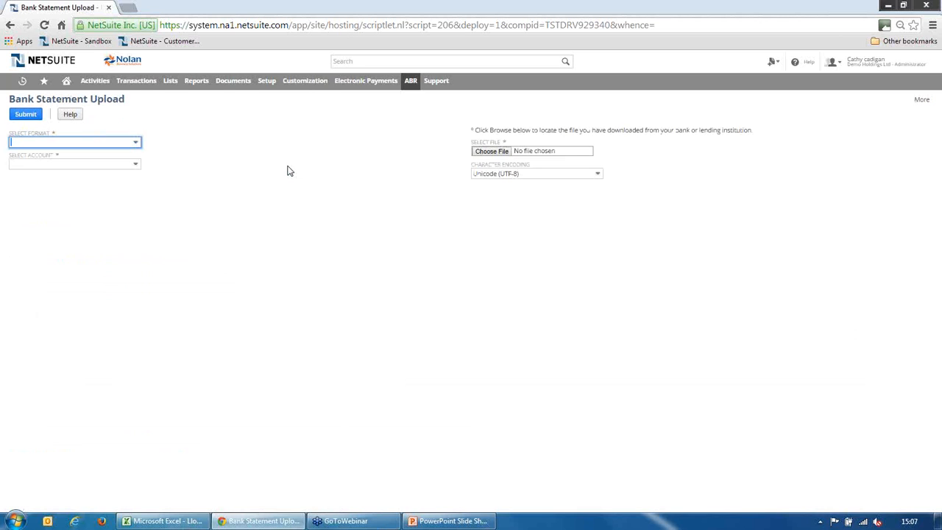
click(137, 146)
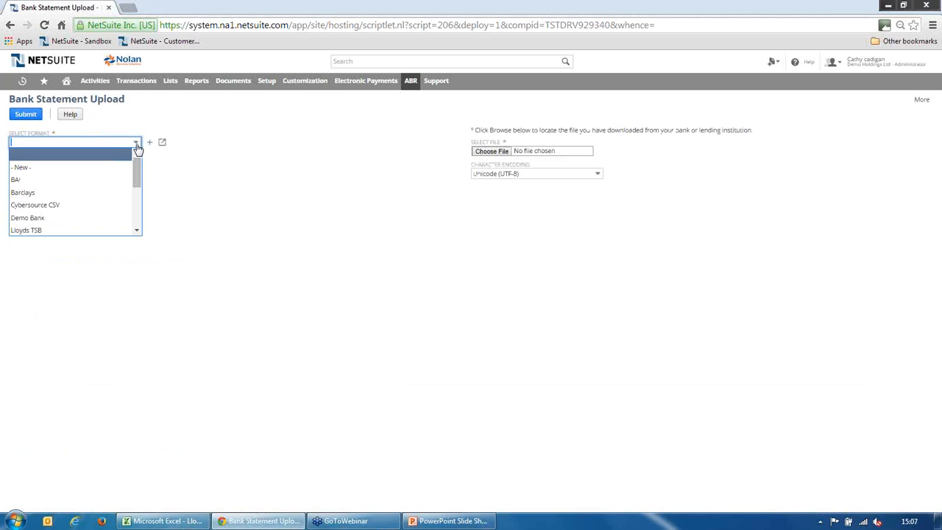
click(37, 232)
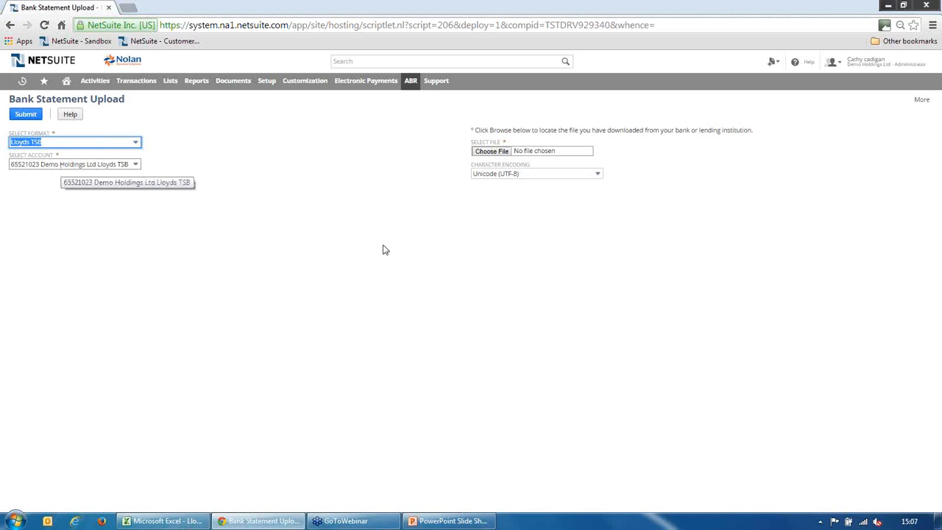
Choose Lloyds TSB Statement 14.10.2014.csv from the Desktop as the statement file and submit the upload
click(488, 151)
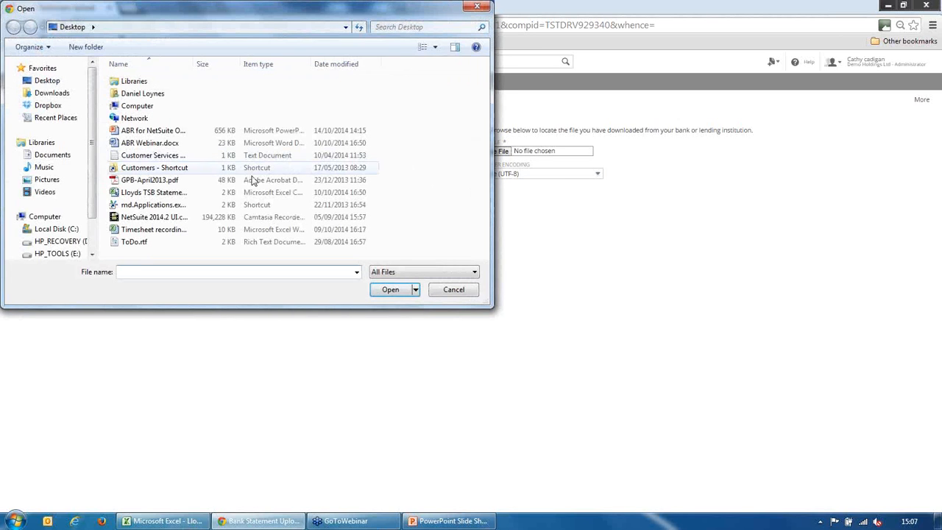
click(175, 193)
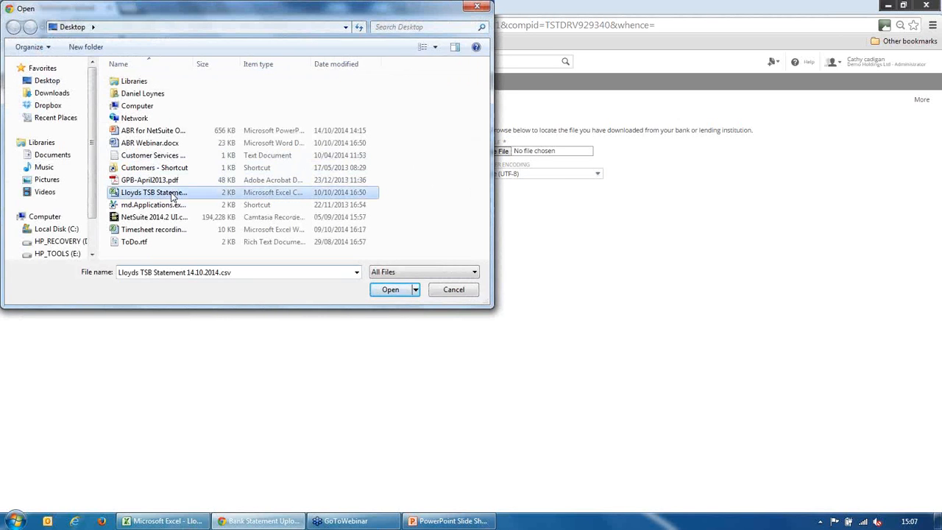
click(382, 291)
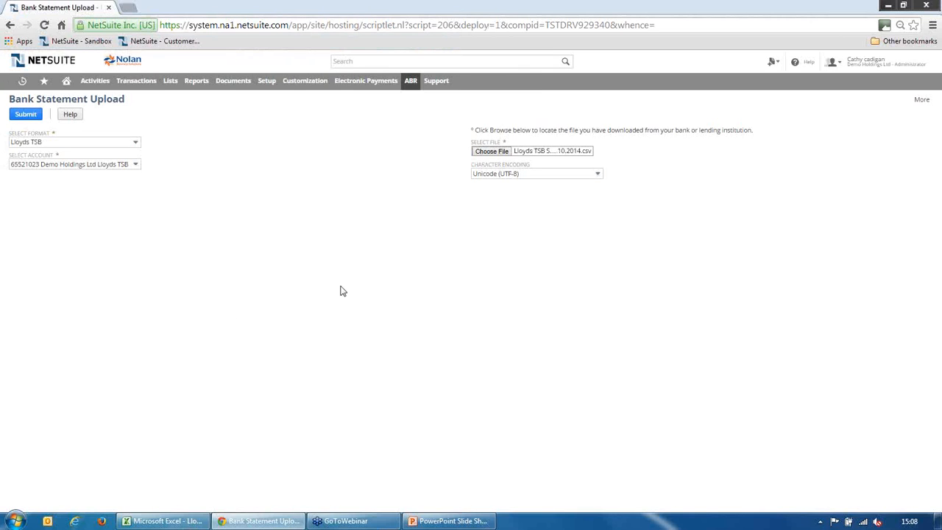
click(25, 116)
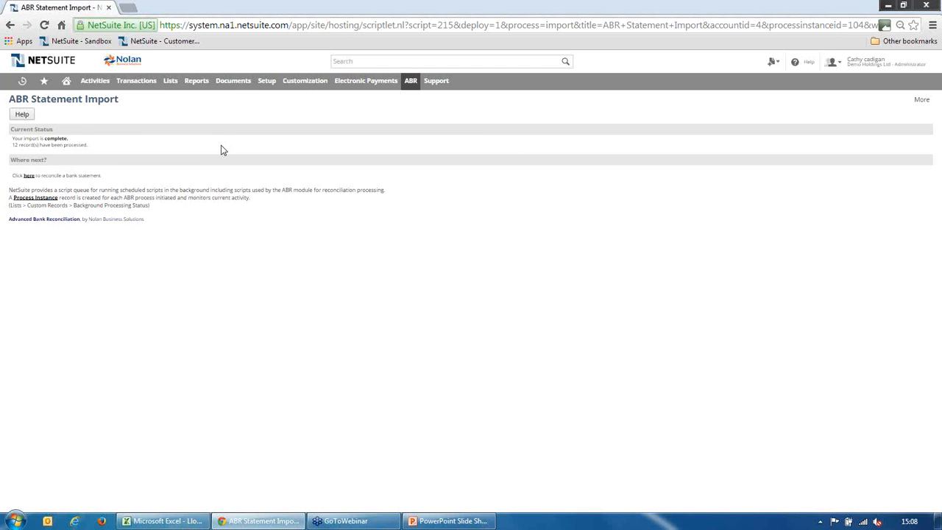
Open the bank statement reconciliation from the import result and review the imported bank statement transactions
click(27, 176)
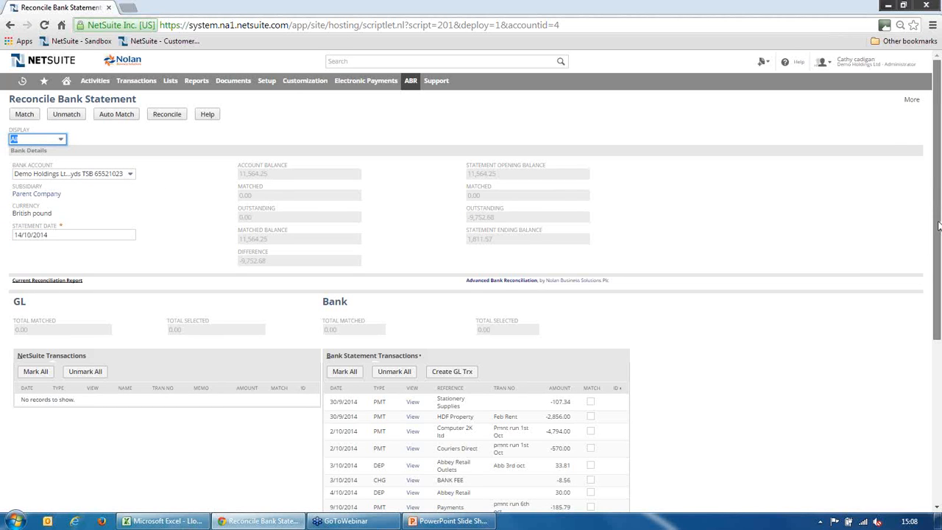
drag(939, 226, 939, 296)
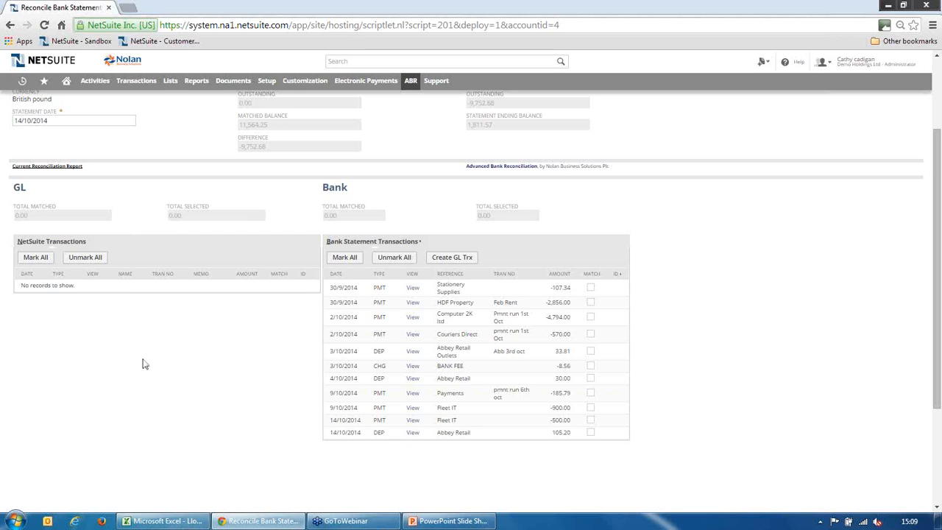
drag(933, 354, 939, 234)
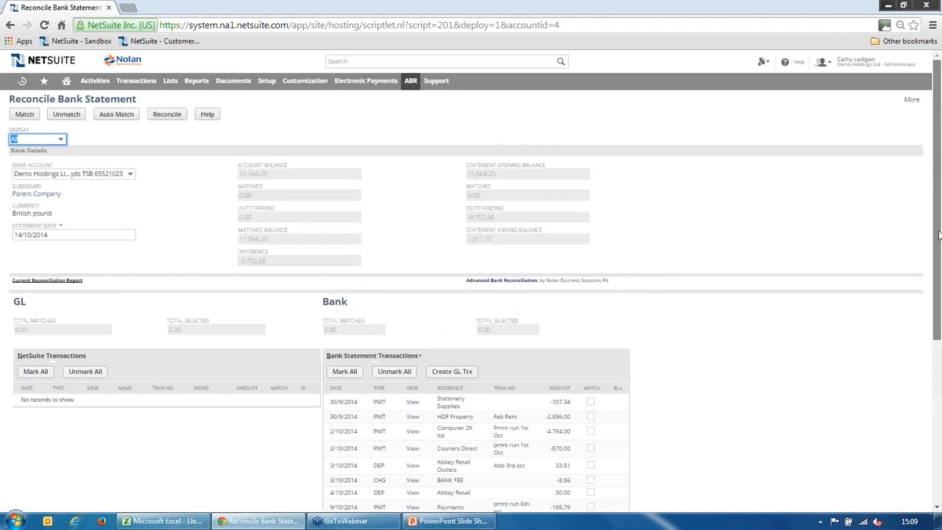
Start extracting transactions into ABR and select the Demo Holdings Ltd Lloyds TSB account
mouse_move(413, 85)
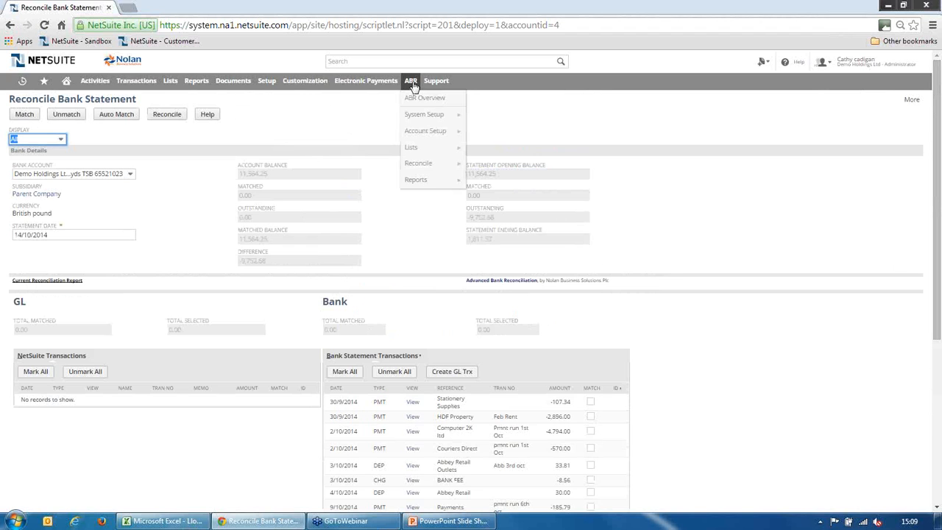
mouse_move(448, 169)
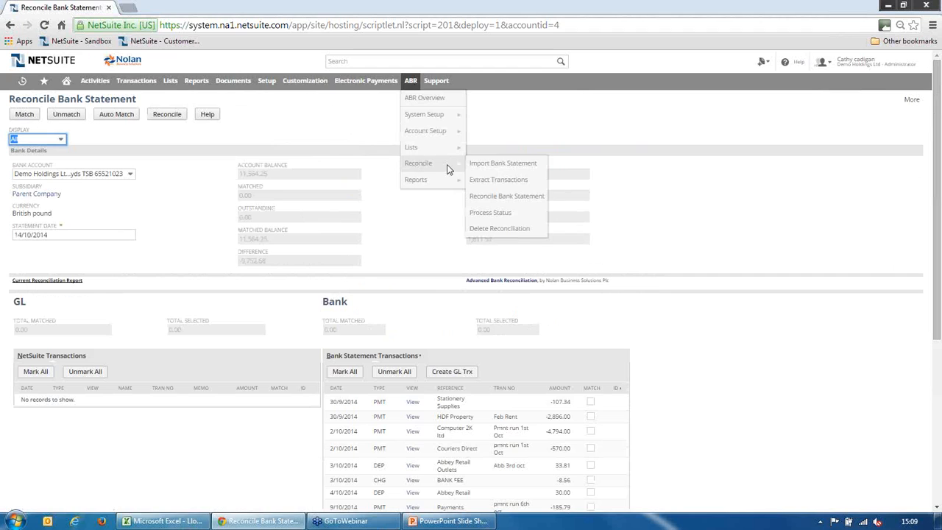
click(505, 181)
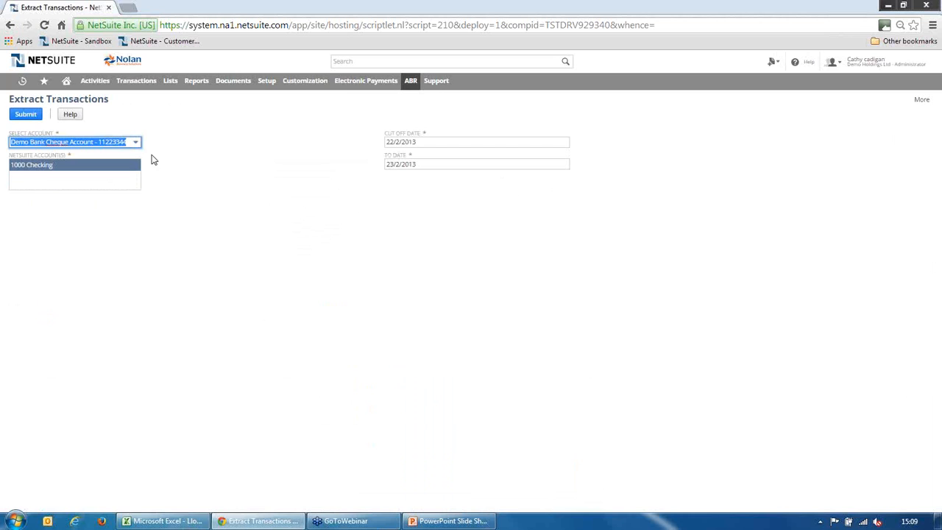
click(136, 144)
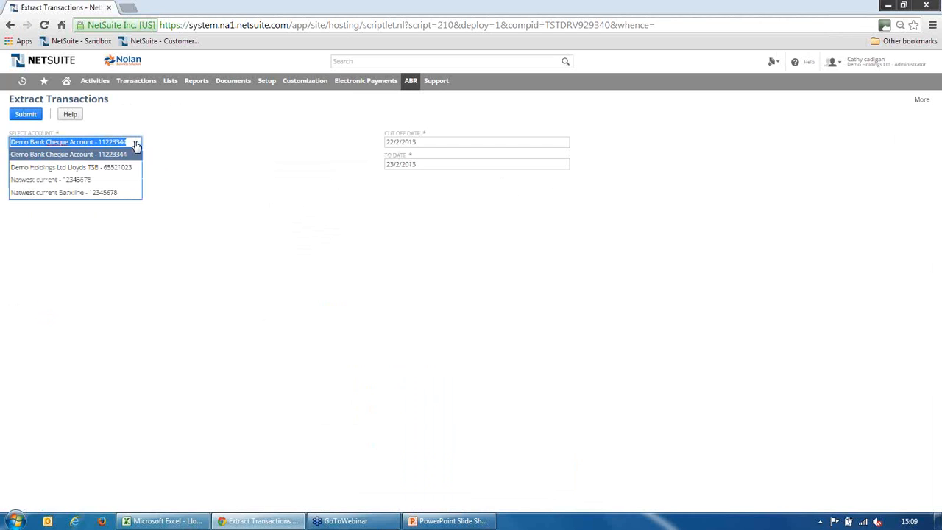
click(95, 168)
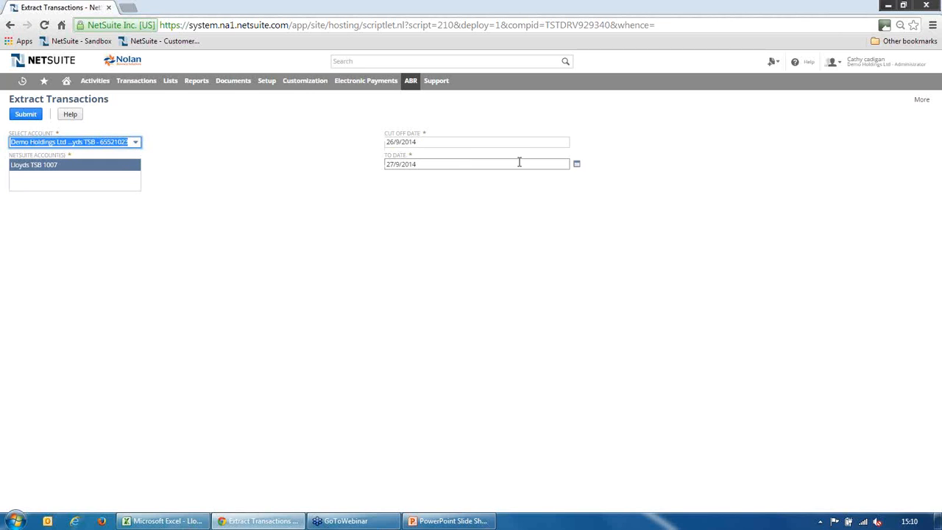
Set the extraction's To Date to 14/10/2014 and submit the extraction
click(577, 166)
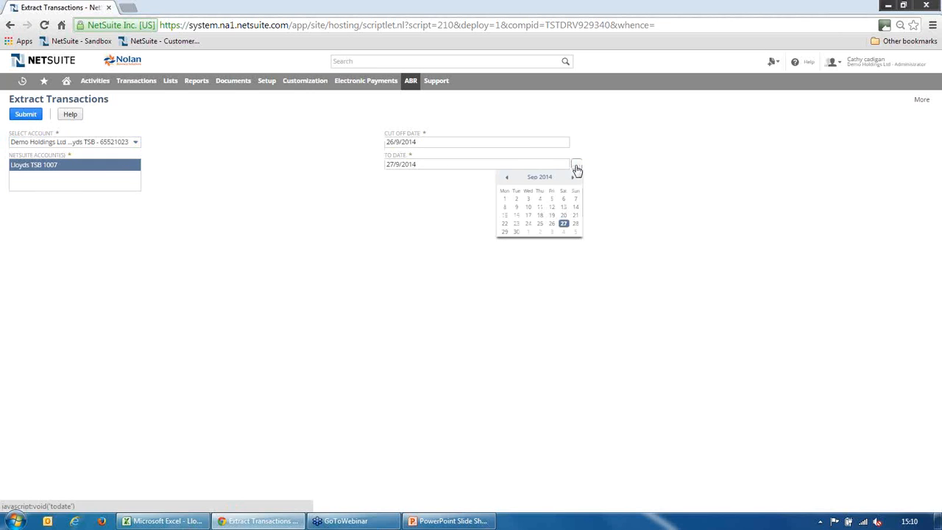
click(573, 179)
click(516, 215)
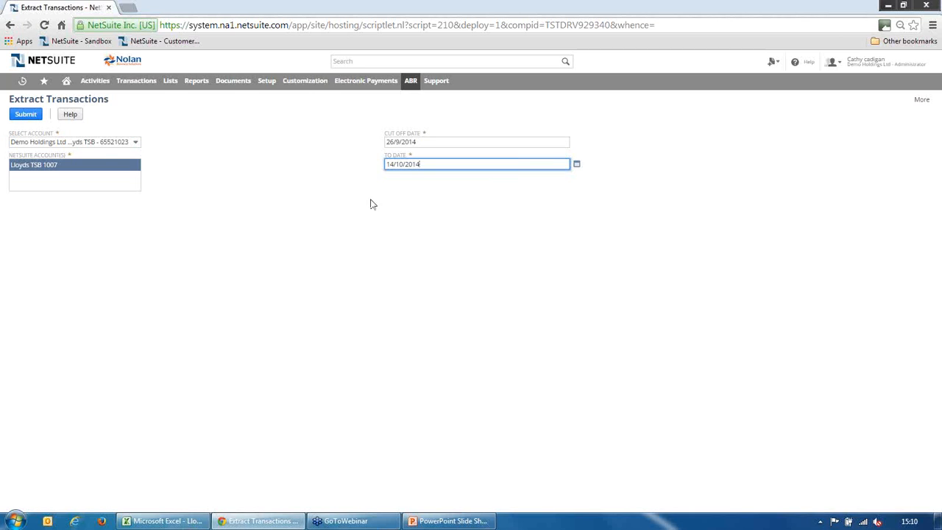
click(25, 114)
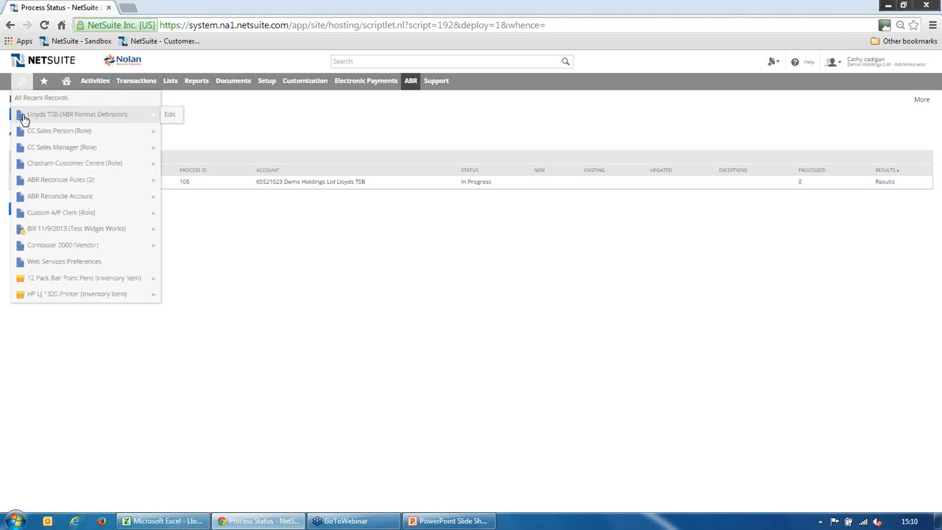
Refresh the process status until the transaction extraction finishes
click(32, 212)
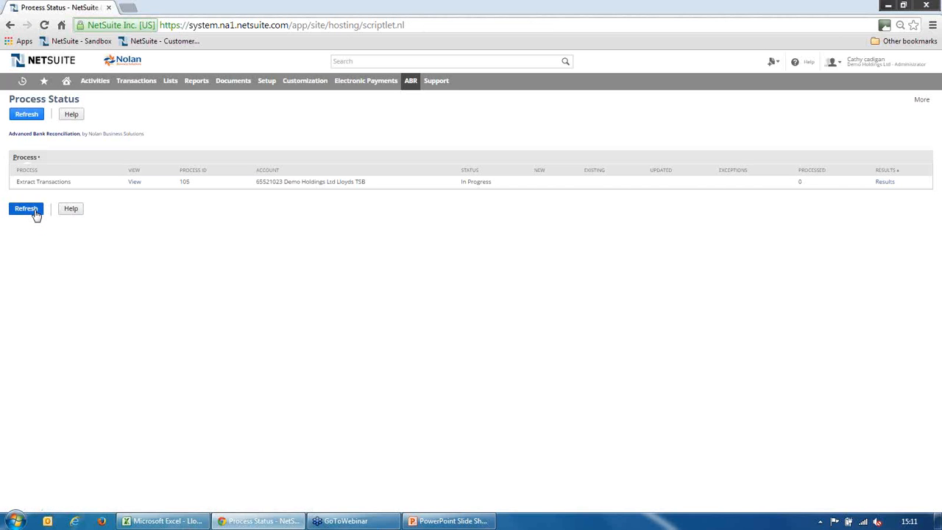
click(34, 212)
click(35, 212)
click(27, 209)
click(34, 212)
click(34, 214)
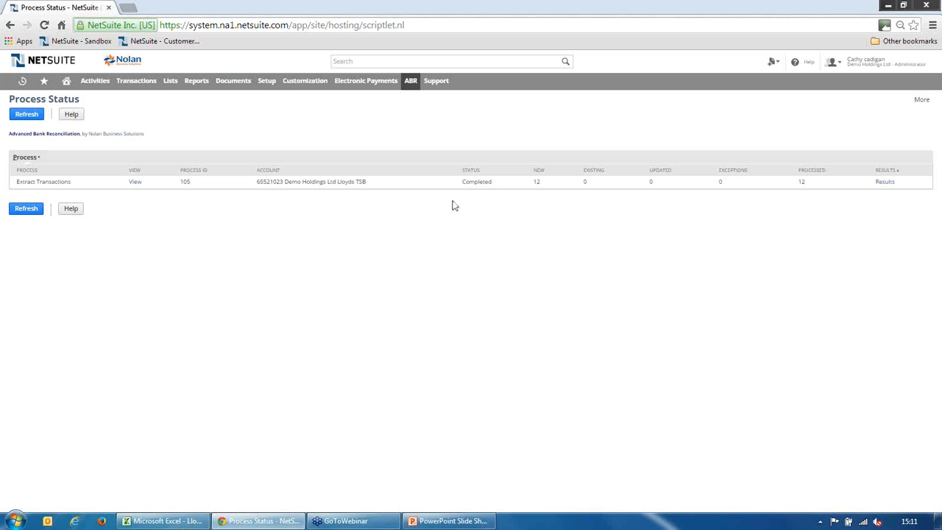
Open the bank statement reconciliation for the Demo Holdings Ltd Lloyds TSB account
mouse_move(417, 96)
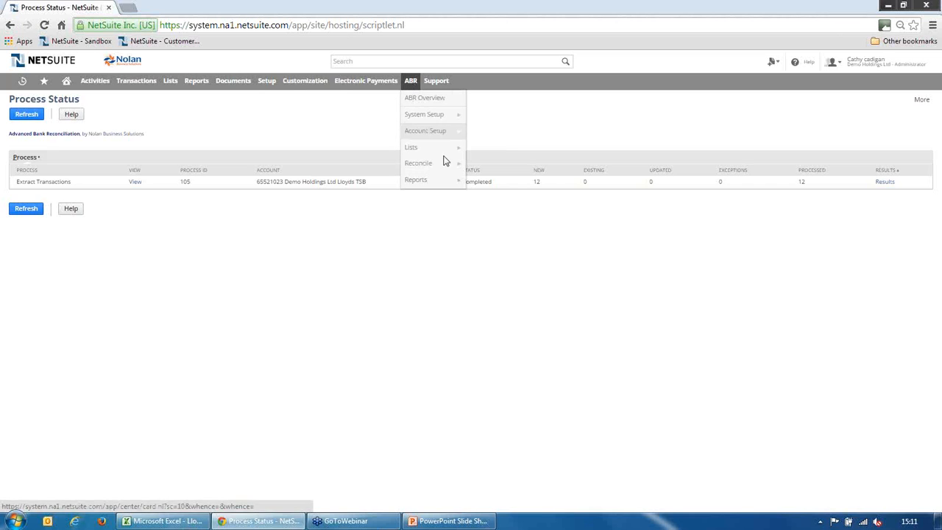
mouse_move(452, 165)
click(500, 197)
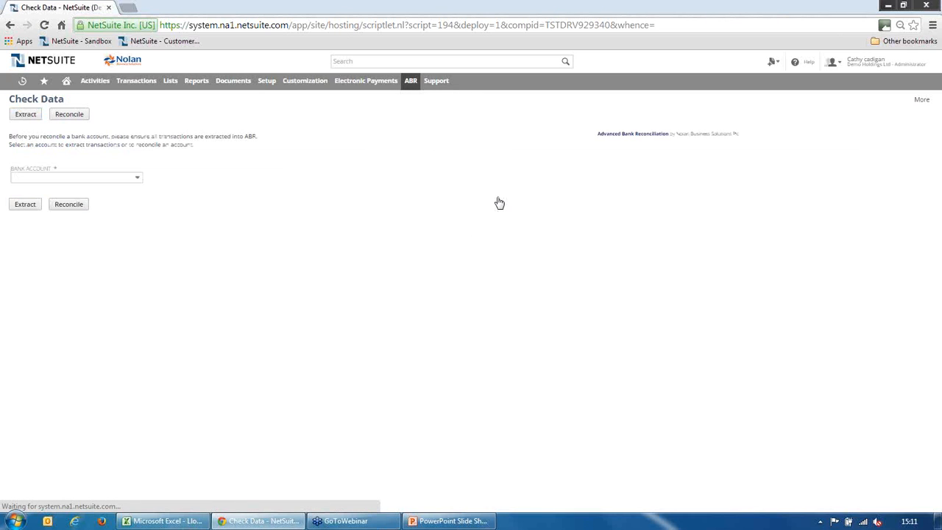
click(138, 178)
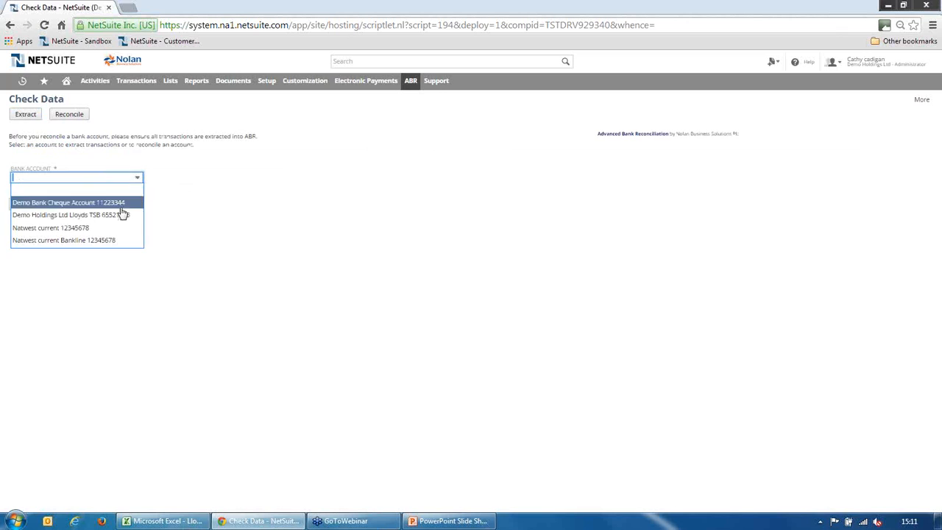
click(74, 122)
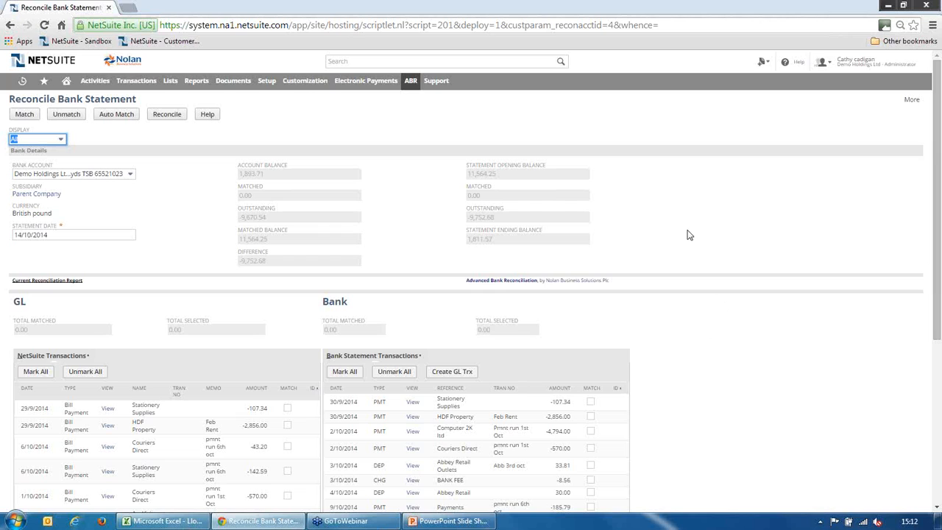
Consult the help page for the reconciliation window, close it, and look through the NetSuite and bank statement transactions
click(207, 115)
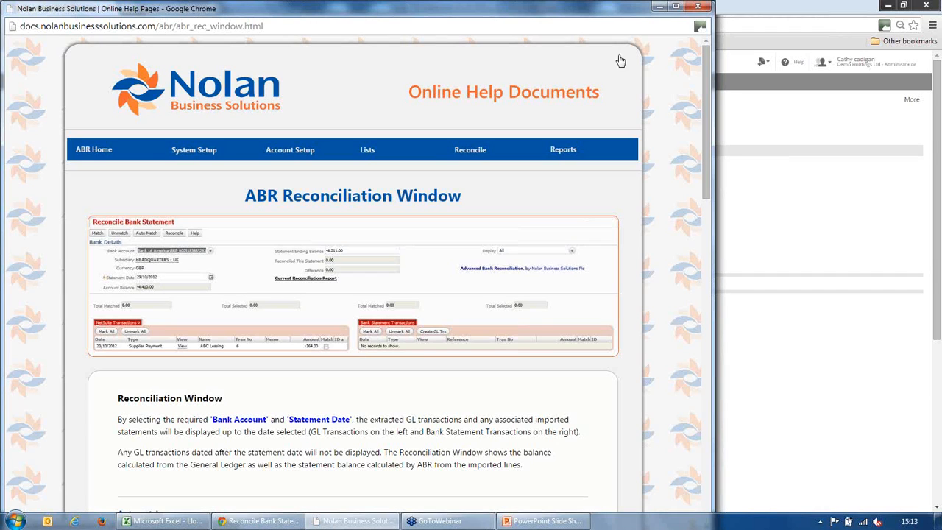
click(698, 9)
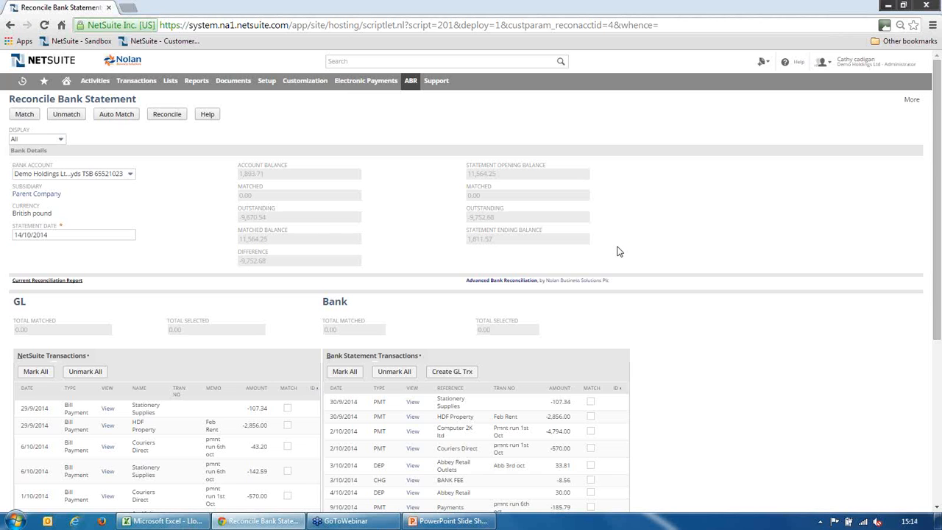
drag(937, 209, 933, 278)
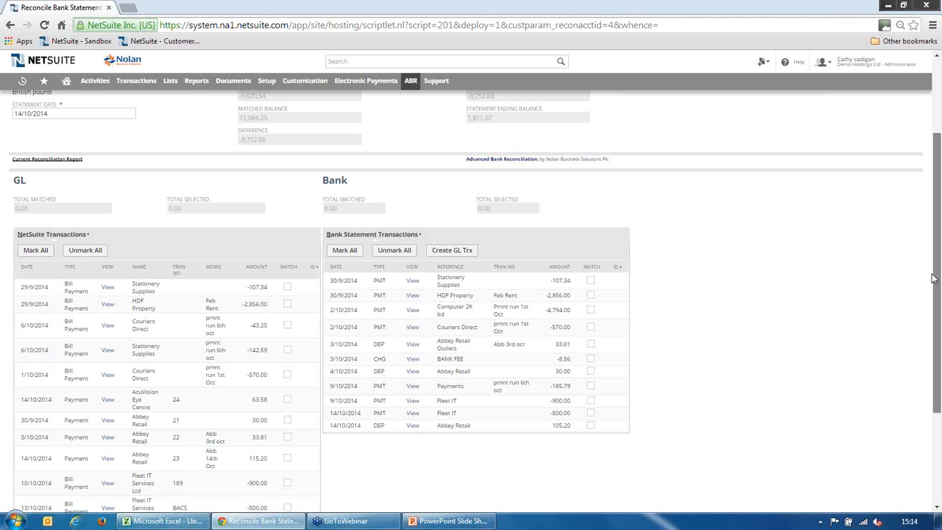
drag(933, 278, 937, 278)
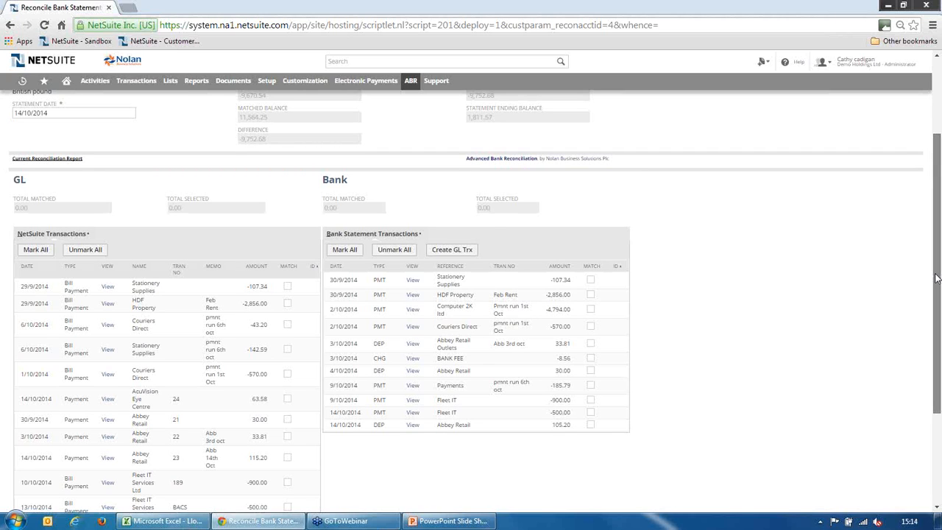
drag(937, 278, 940, 194)
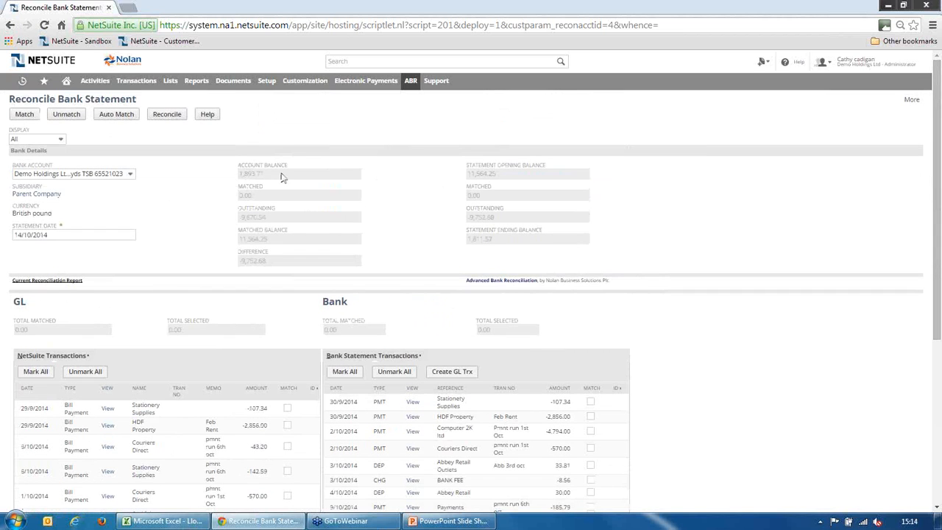
Auto match the transactions, return to the reconciliation, and sort both transaction lists by match ID in descending order
click(120, 119)
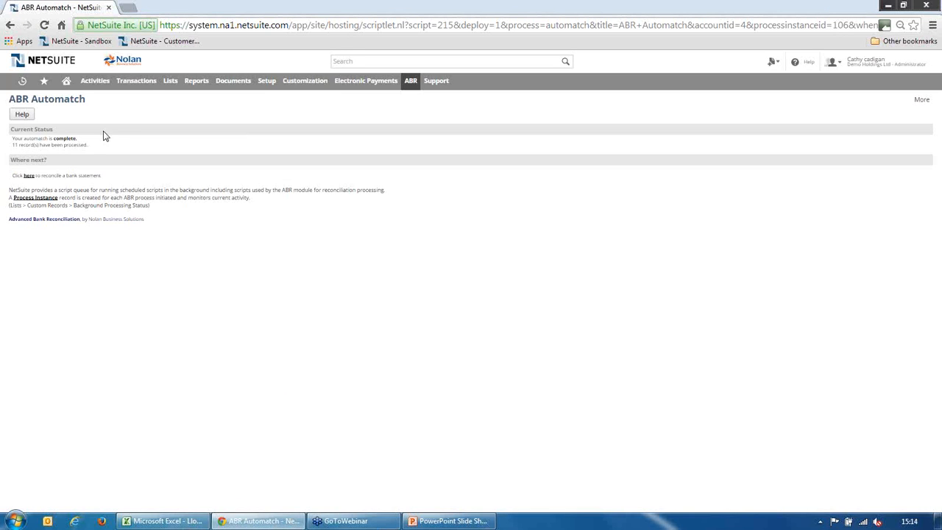
click(28, 177)
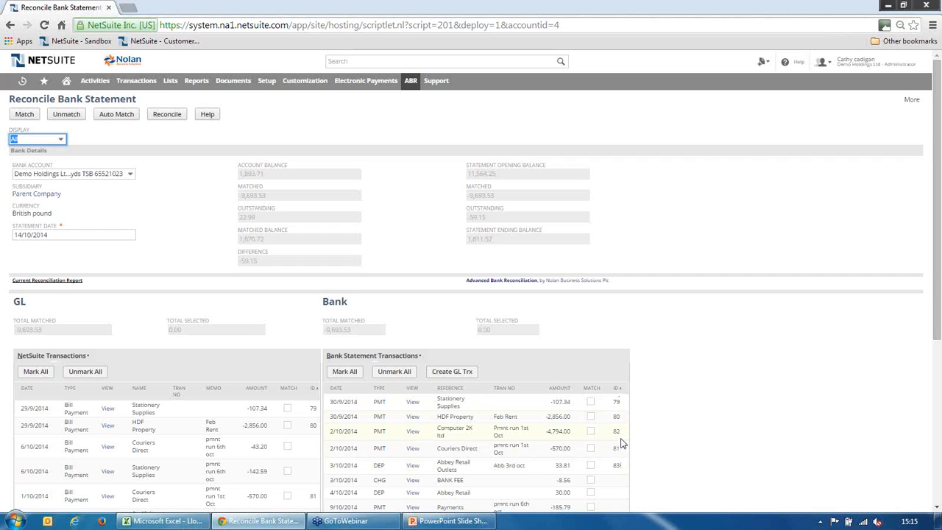
click(312, 388)
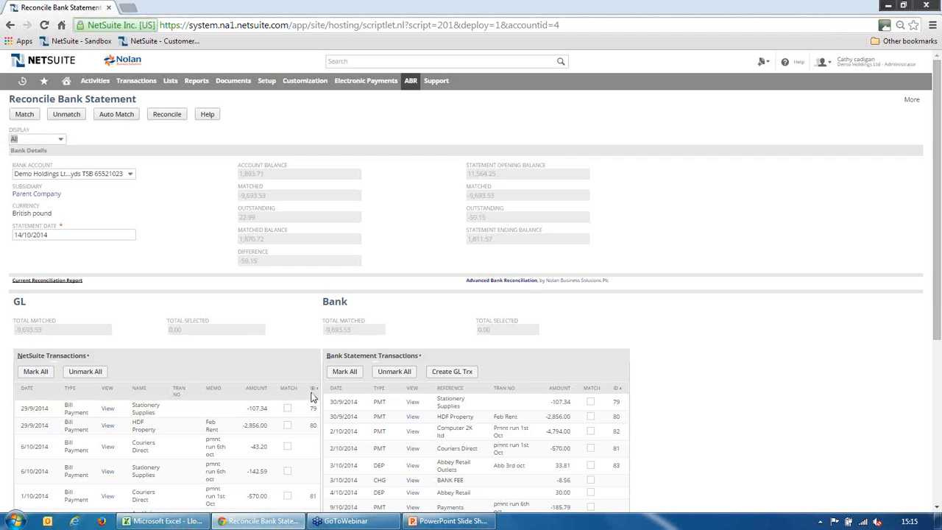
click(618, 389)
drag(938, 331, 932, 448)
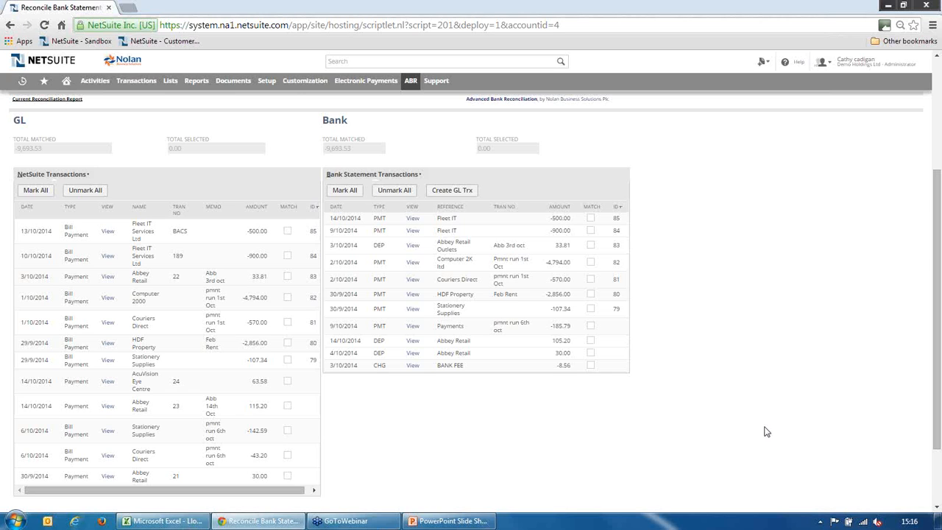
Open the list of ABR reconcile rules in a separate browser tab
mouse_move(414, 88)
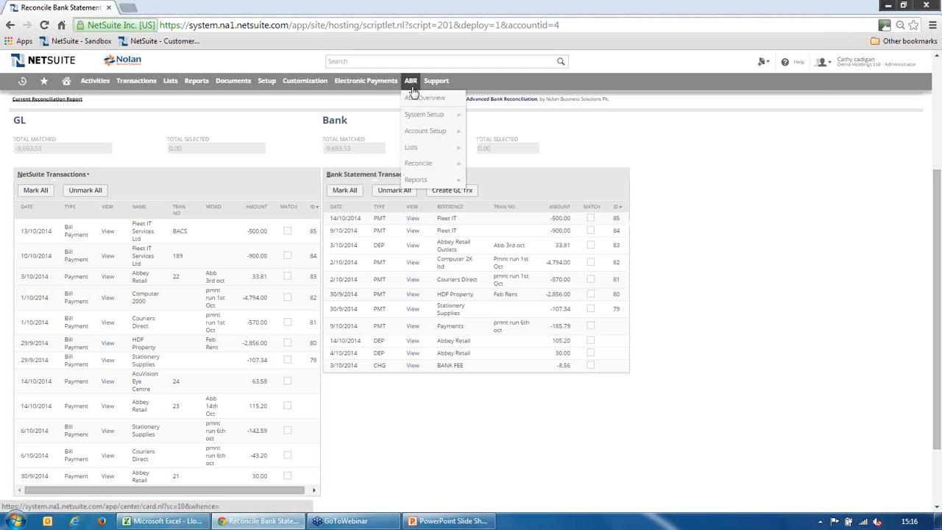
mouse_move(446, 116)
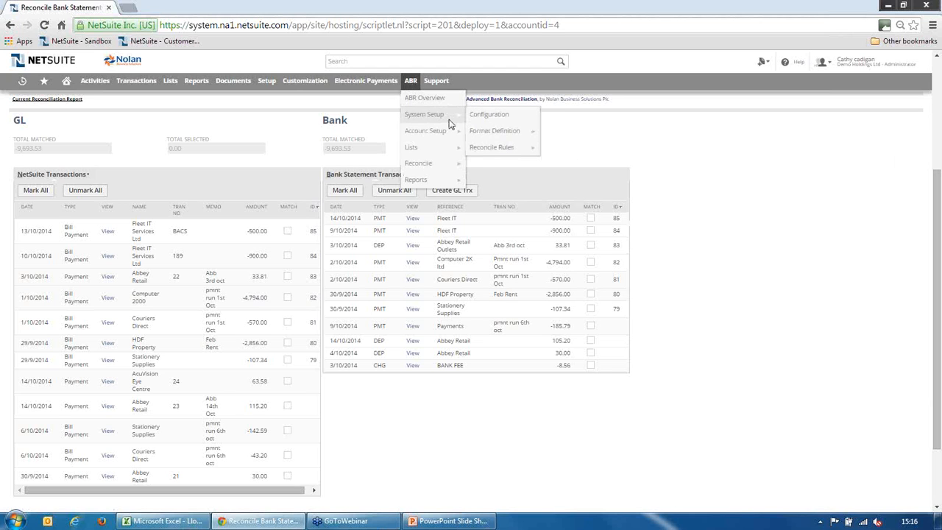
right_click(477, 149)
key(Escape)
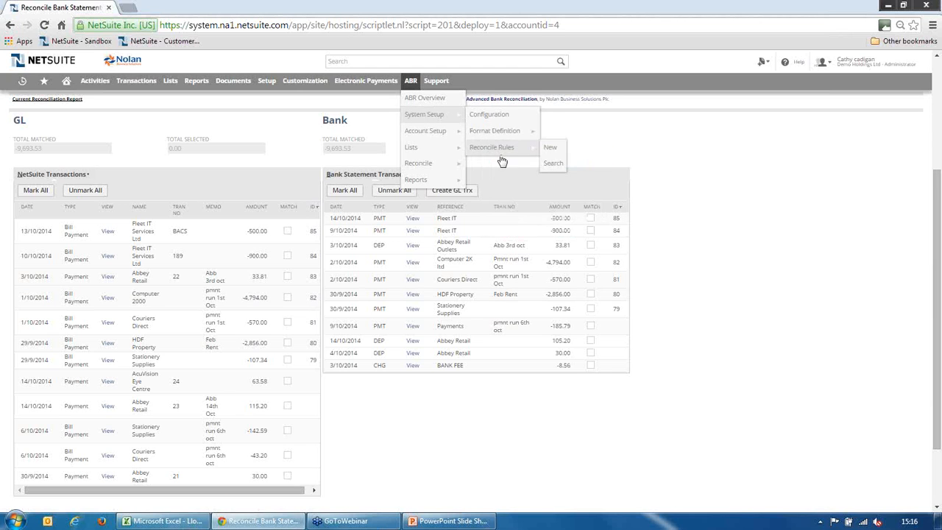
click(168, 8)
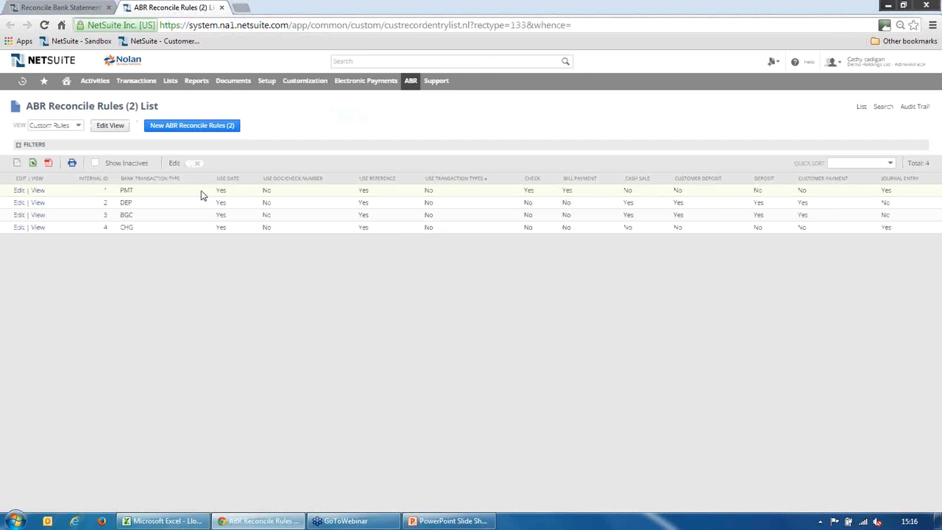
View the DEP (Deposit) reconcile rule and examine its From and To date range
click(38, 204)
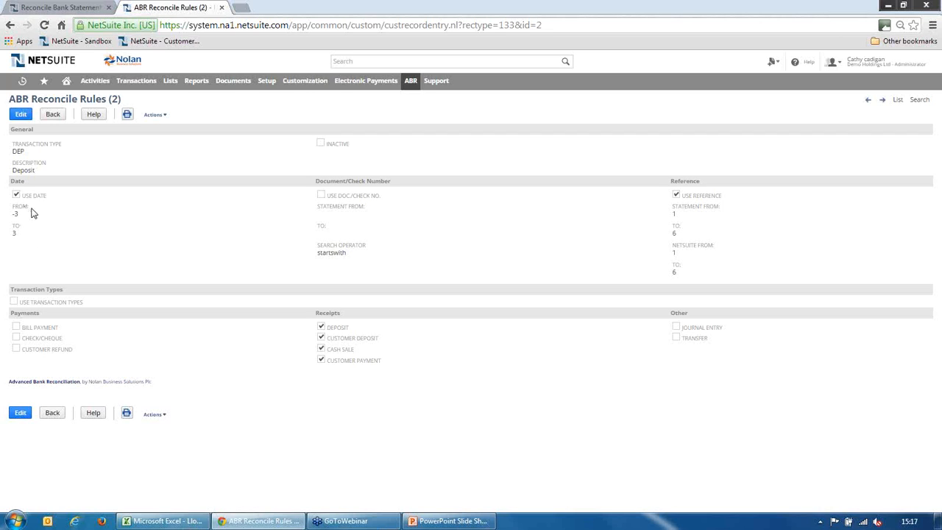
drag(15, 234, 20, 212)
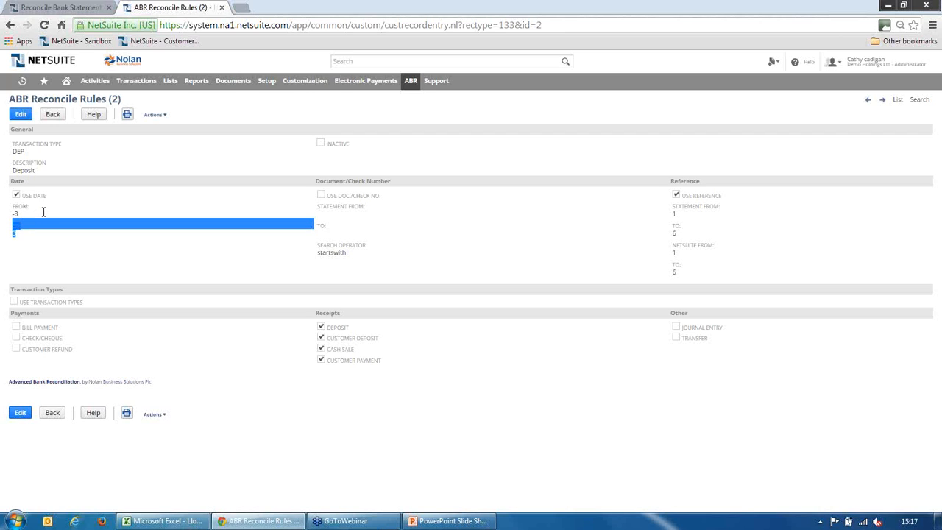
click(64, 251)
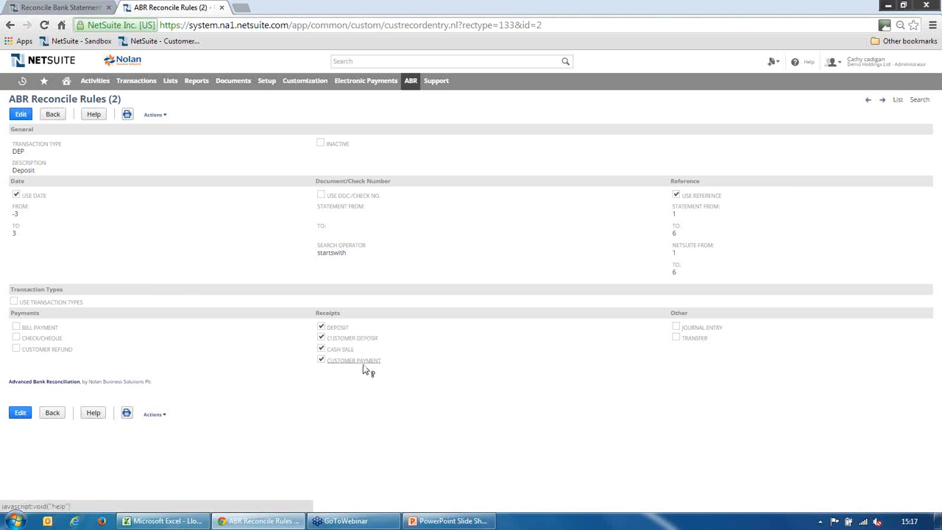
Return to the bank statement reconciliation and display only the unmatched transactions
click(64, 10)
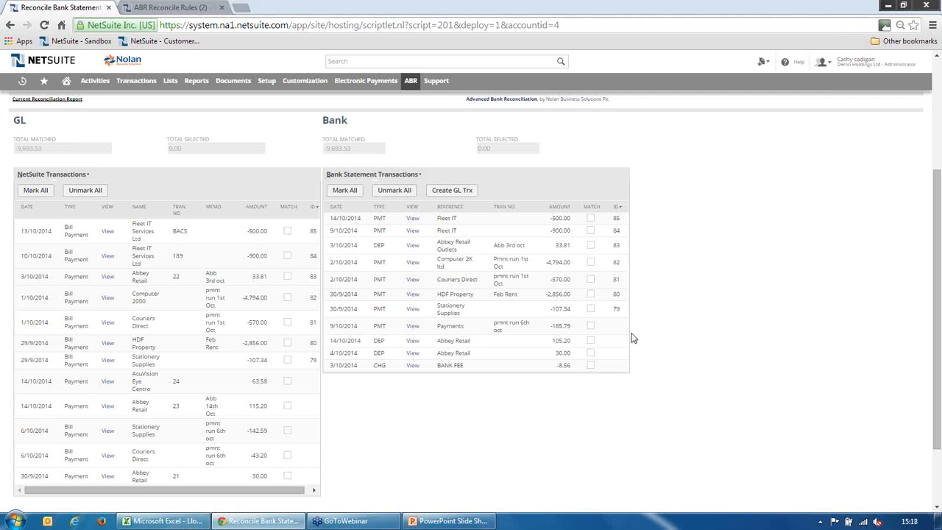
scroll(726, 341, up, 3)
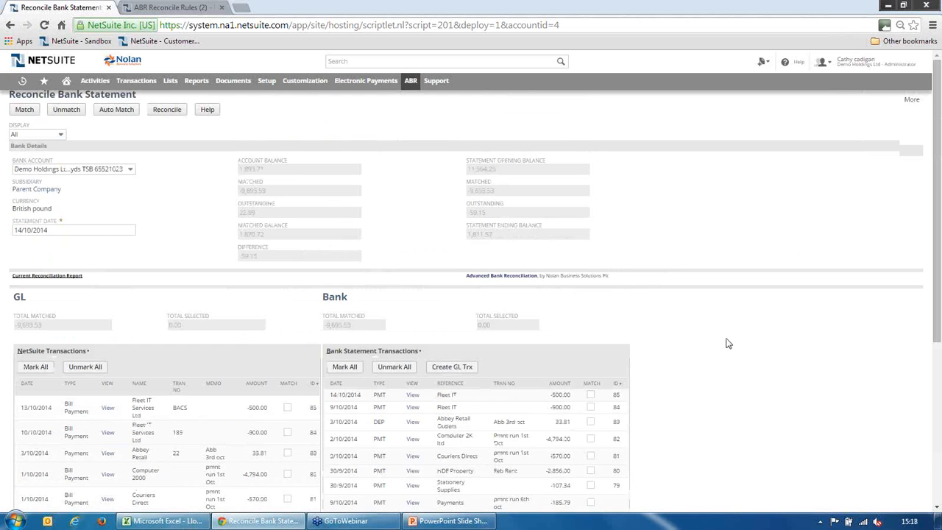
click(62, 139)
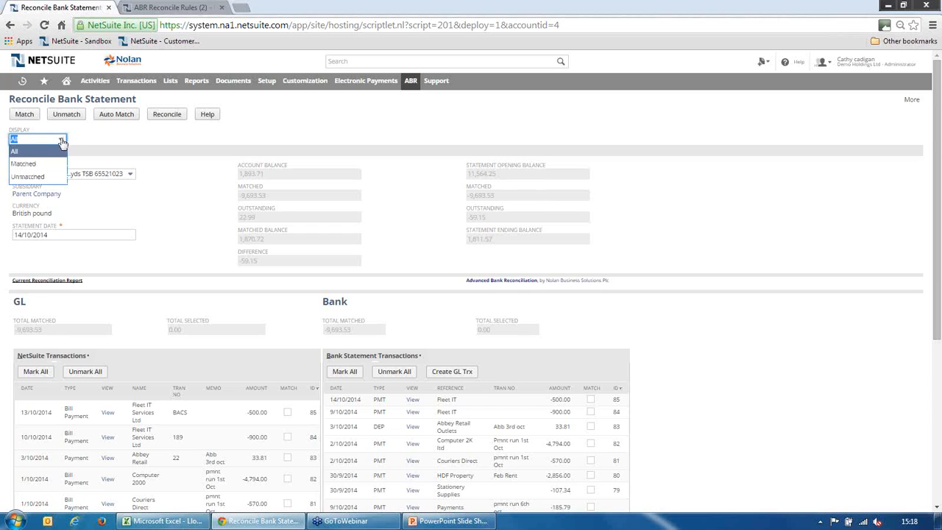
click(35, 178)
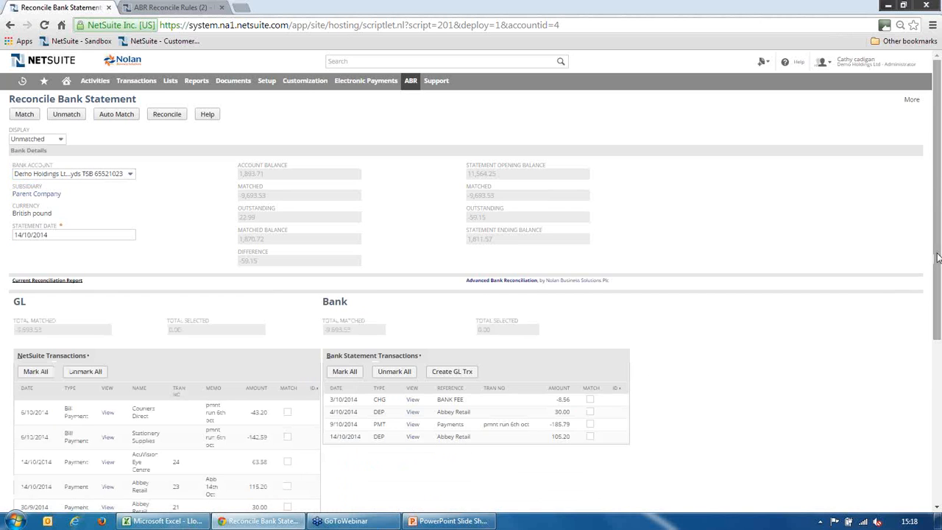
Select the unmatched BANK FEE line in the bank statement transactions and start creating a GL transaction from it
drag(937, 257, 937, 315)
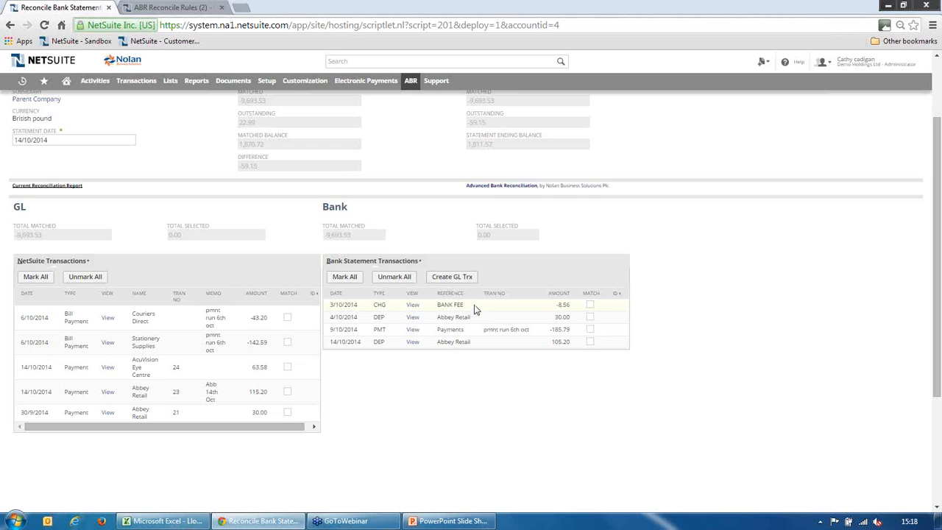
click(590, 305)
click(466, 279)
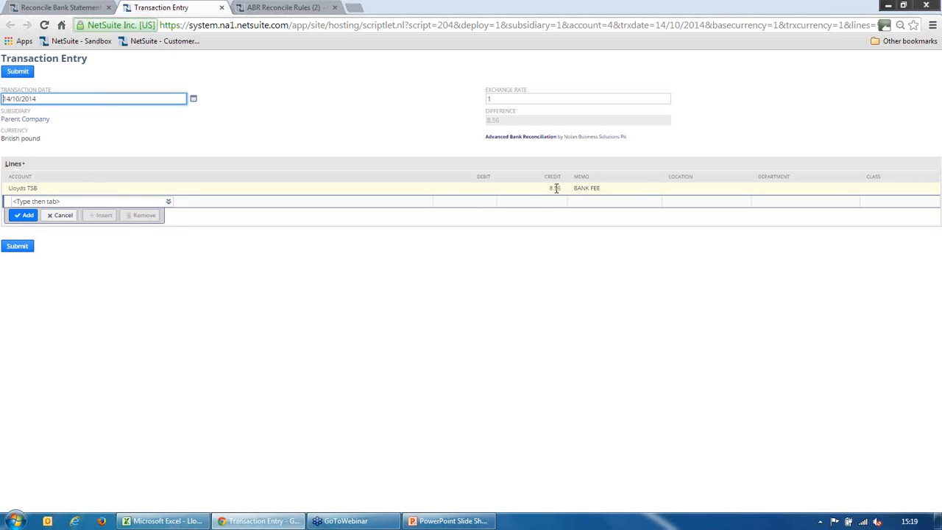
Add a Bank Charges line with a debit of 8.56 to the transaction entry
click(113, 201)
text(bank)
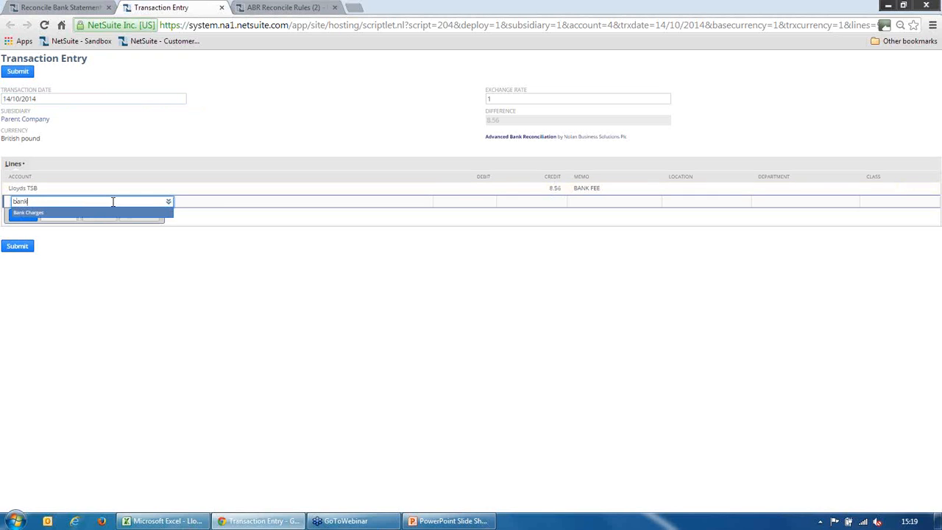
key(Return)
key(Tab)
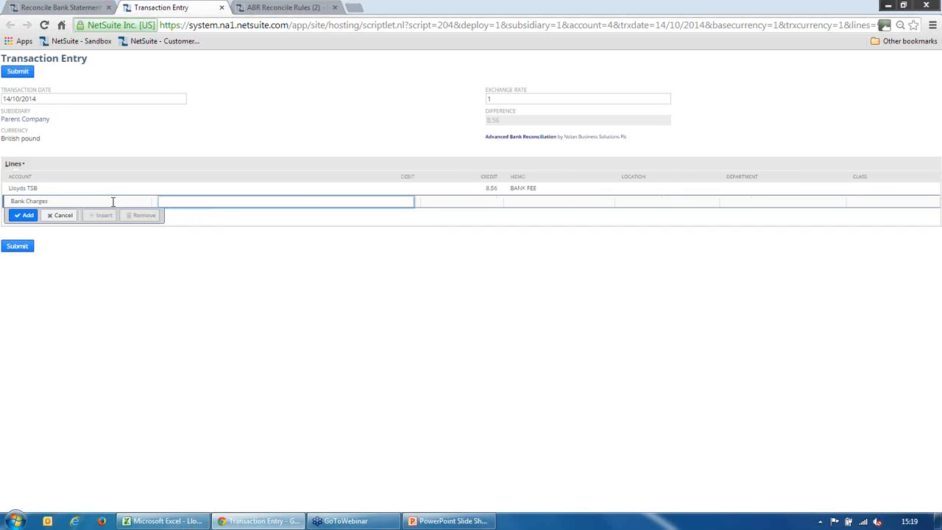
text(8.56)
key(Tab)
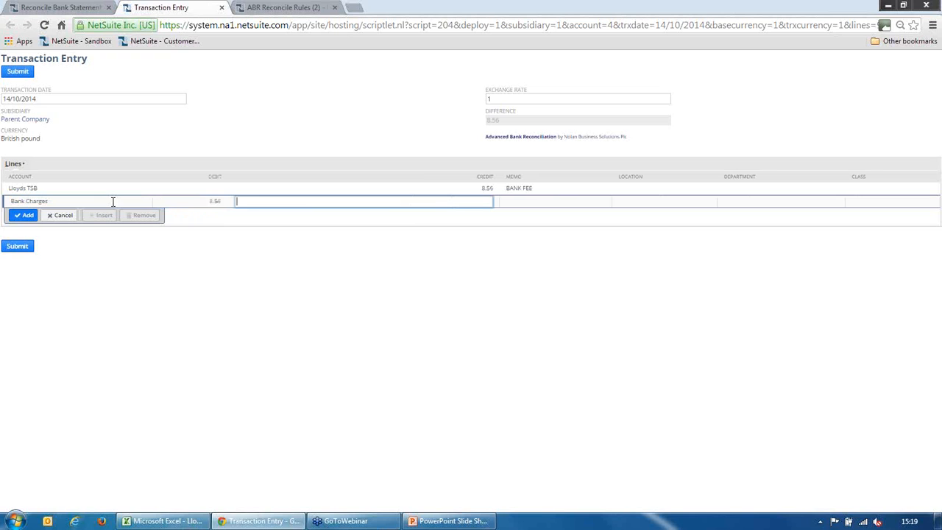
click(30, 215)
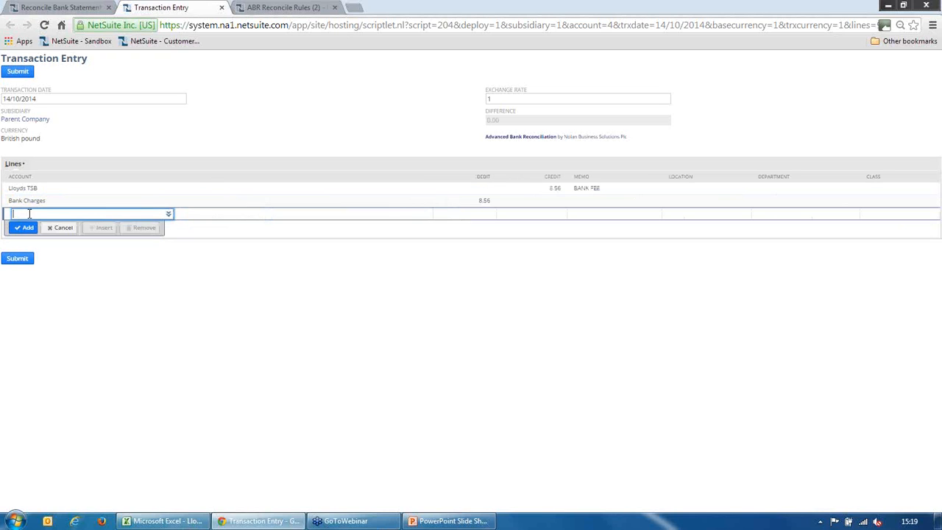
Submit the bank fee transaction, reload the reconciliation page, and check the BANK FEE line's match ID
click(18, 262)
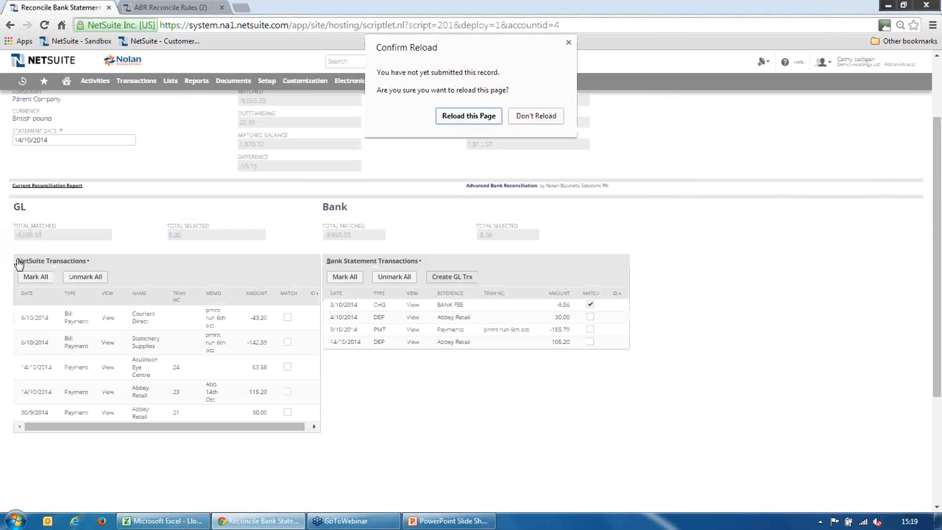
click(469, 116)
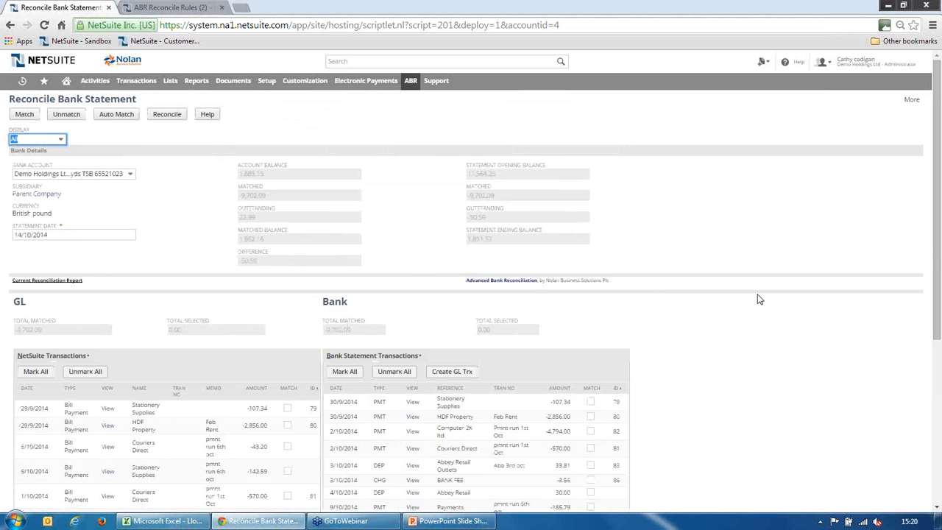
drag(938, 244, 936, 318)
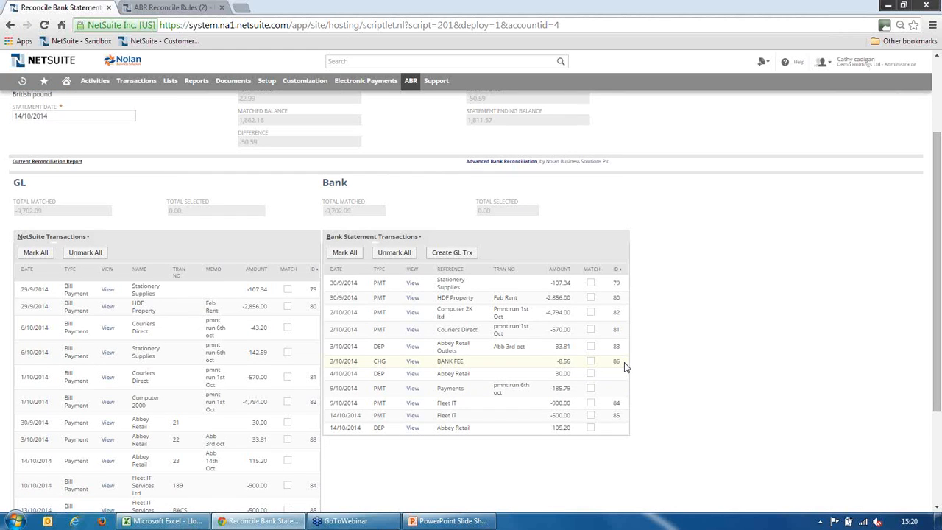
Filter the reloaded reconciliation to unmatched transactions again
drag(935, 273, 935, 218)
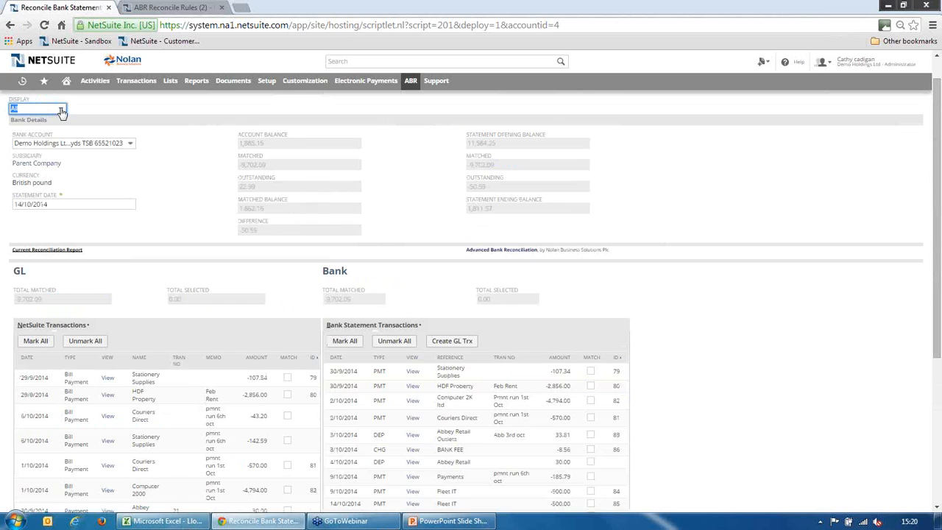
click(59, 109)
click(33, 148)
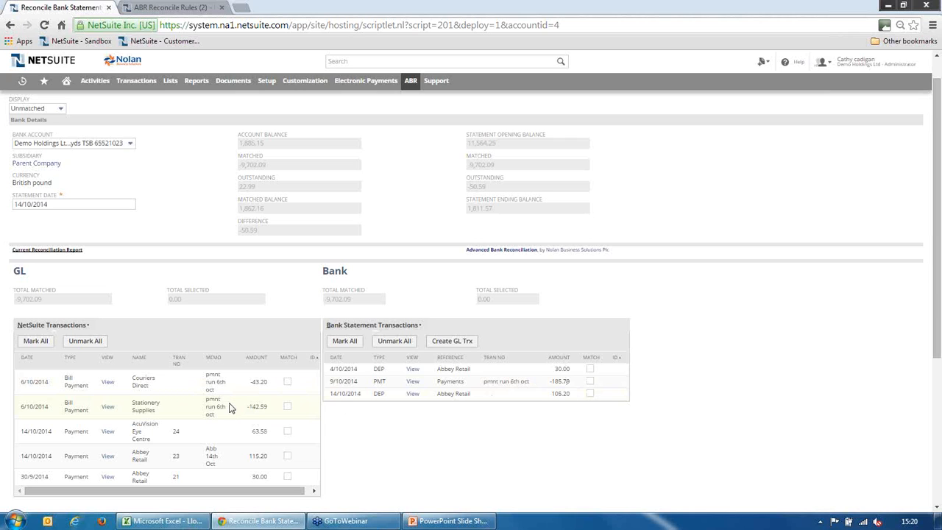
Match the Couriers Direct and Stationery Supplies bill payments of 6/10/2014 to the -185.79 Payments line on the bank statement
click(287, 382)
click(288, 406)
click(590, 382)
drag(932, 320, 935, 274)
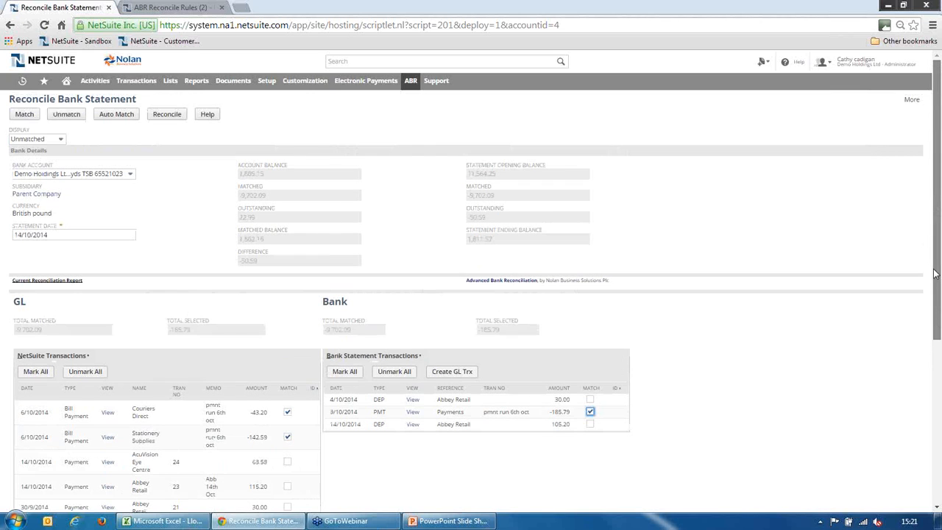
click(24, 115)
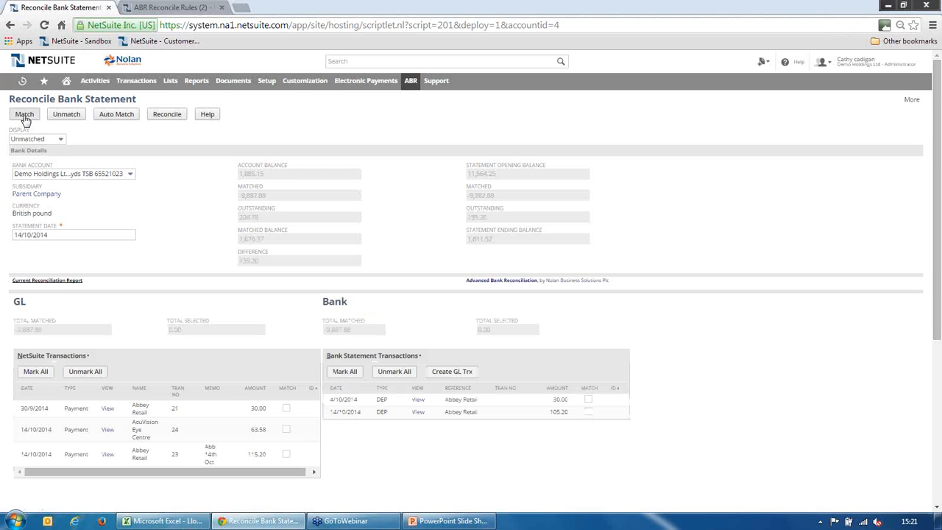
click(59, 140)
click(58, 140)
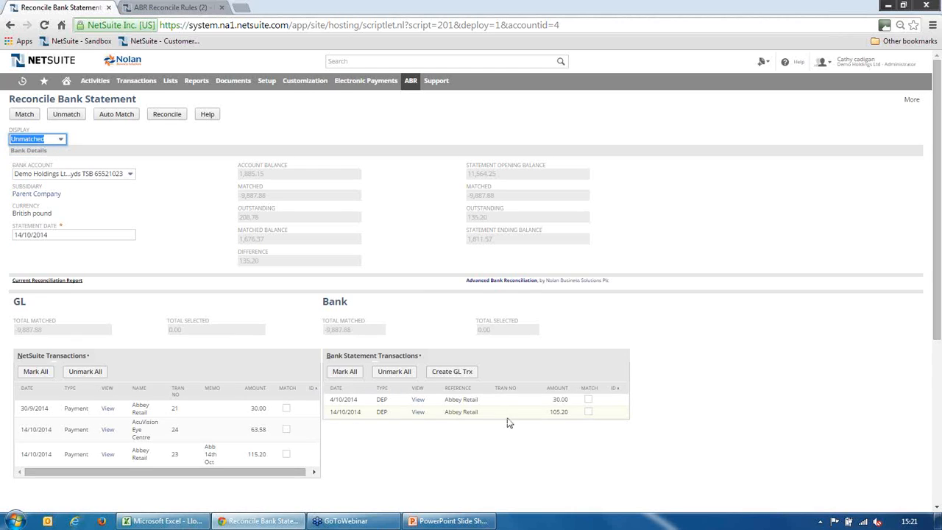
Match the 30.00 Abbey Retail deposit to its NetSuite payment, checking the date range in the DEP reconcile rule before matching
click(589, 401)
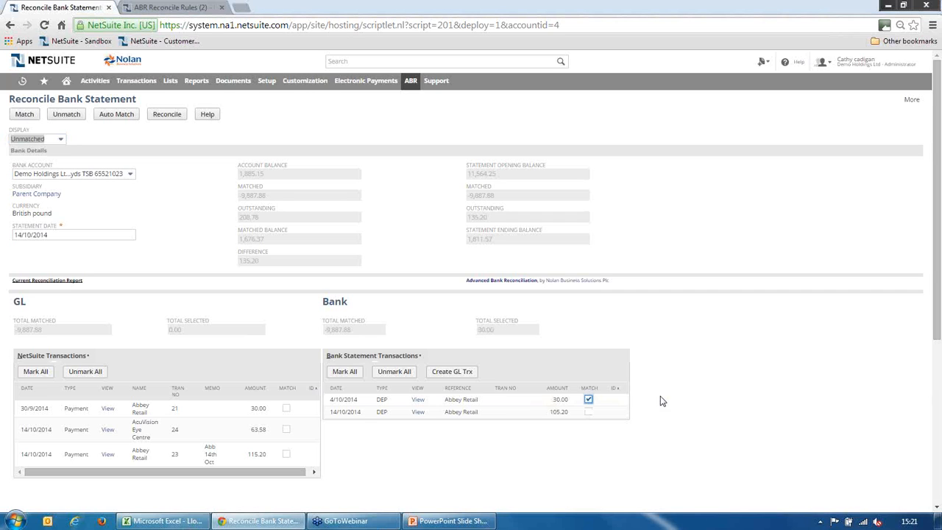
click(287, 409)
click(168, 9)
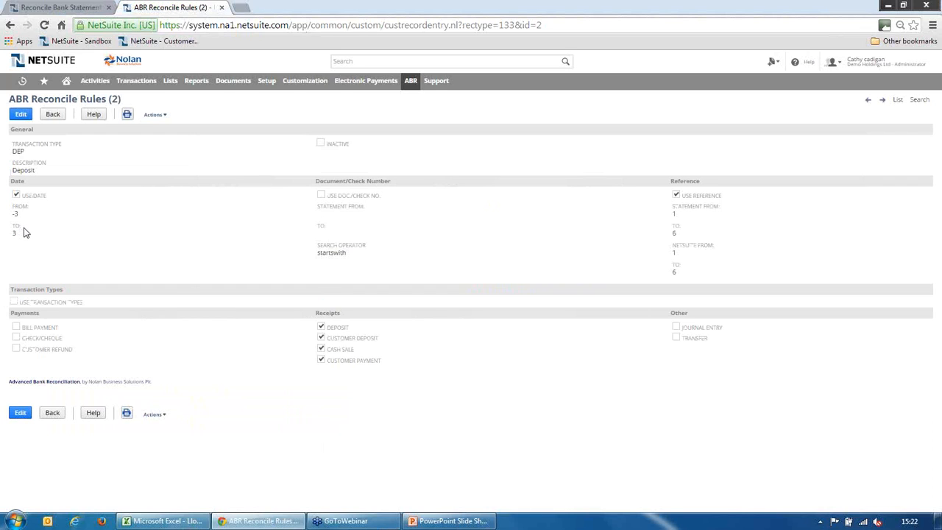
click(74, 9)
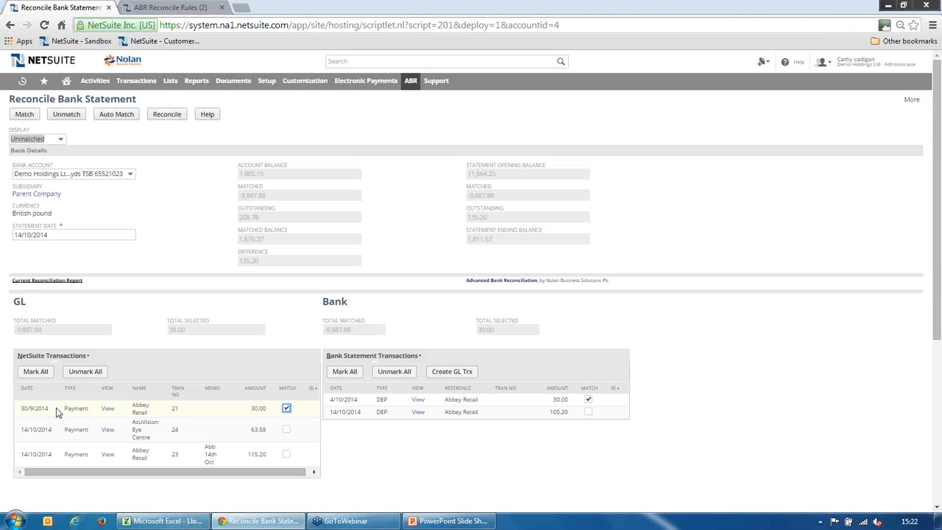
click(25, 116)
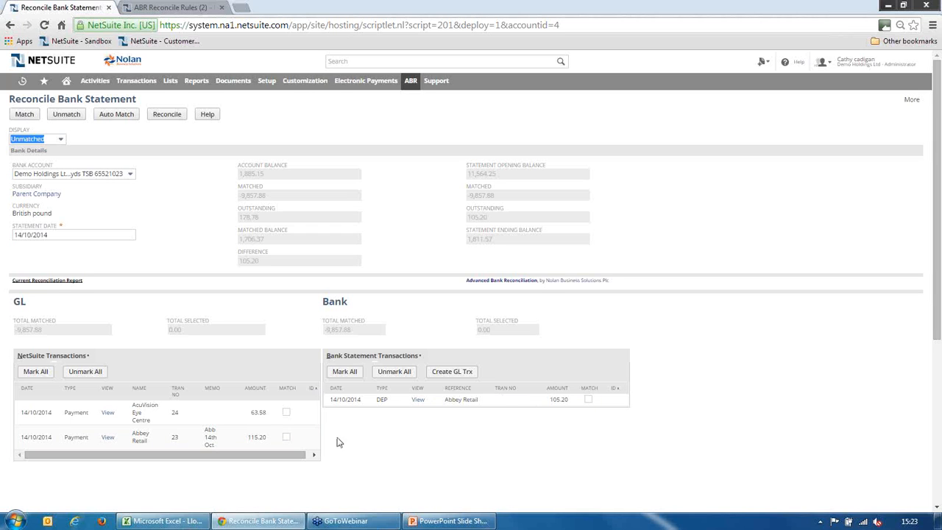
Select the 115.20 Abbey Retail payment and the 105.20 bank deposit, and start a GL transaction for their difference
click(286, 437)
click(588, 399)
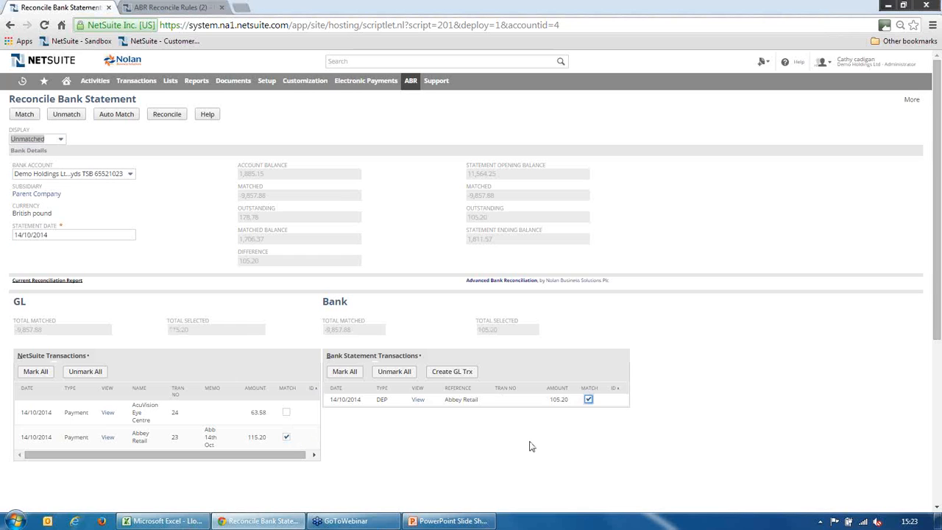
click(450, 374)
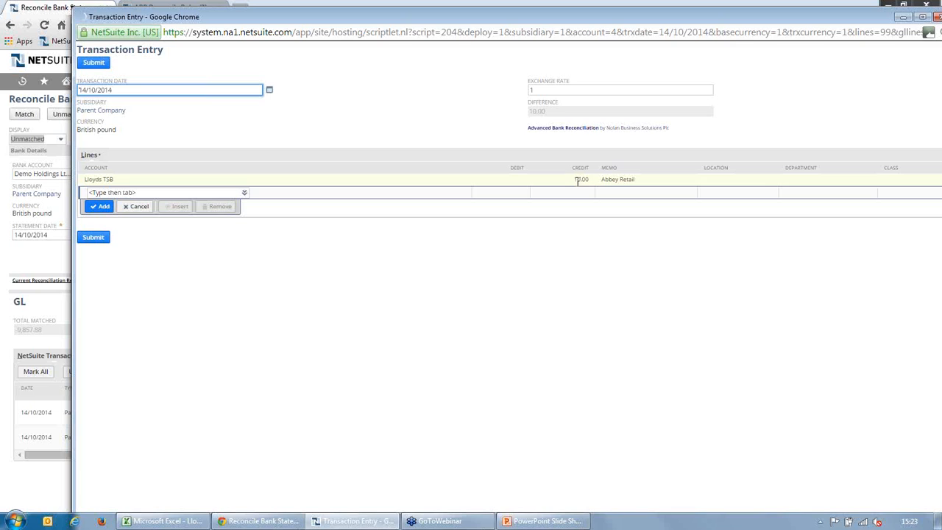
Add a Bank Charges line with a debit of 10 to the transaction entry
click(133, 192)
text(Bank)
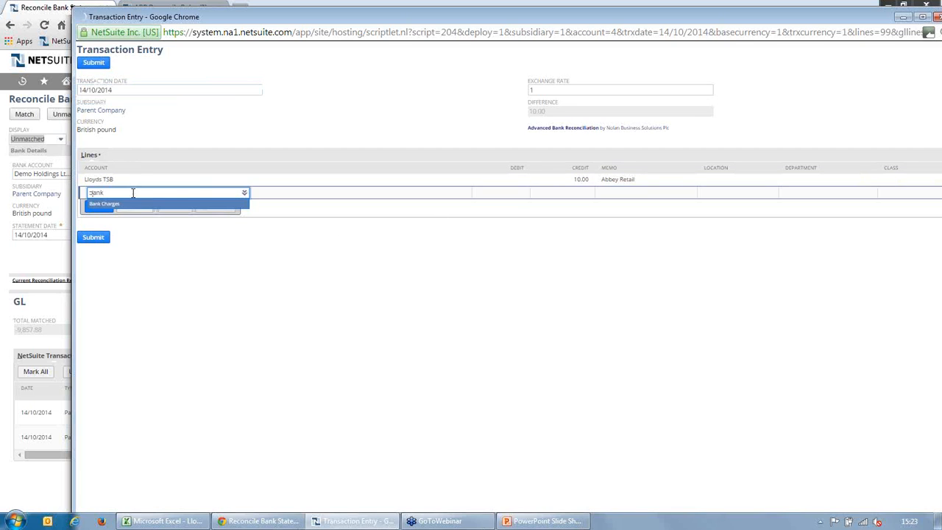
key(Tab)
text(10)
key(Tab)
click(104, 207)
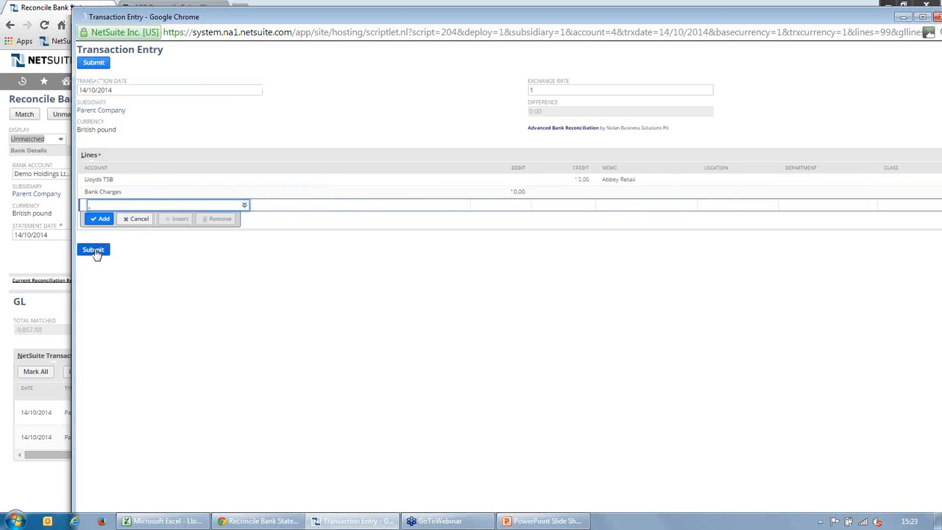
Submit the bank charges transaction, reload the reconciliation page, and show only unmatched transactions
click(93, 250)
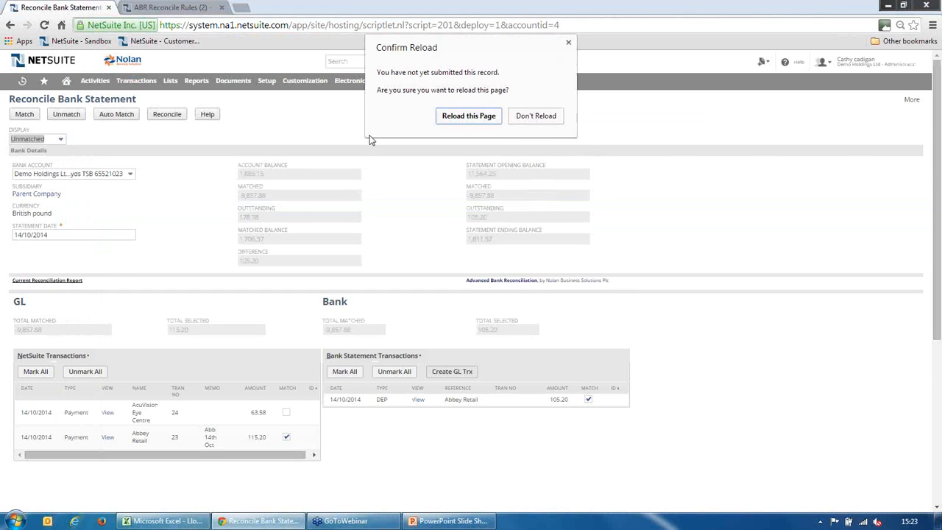
click(445, 116)
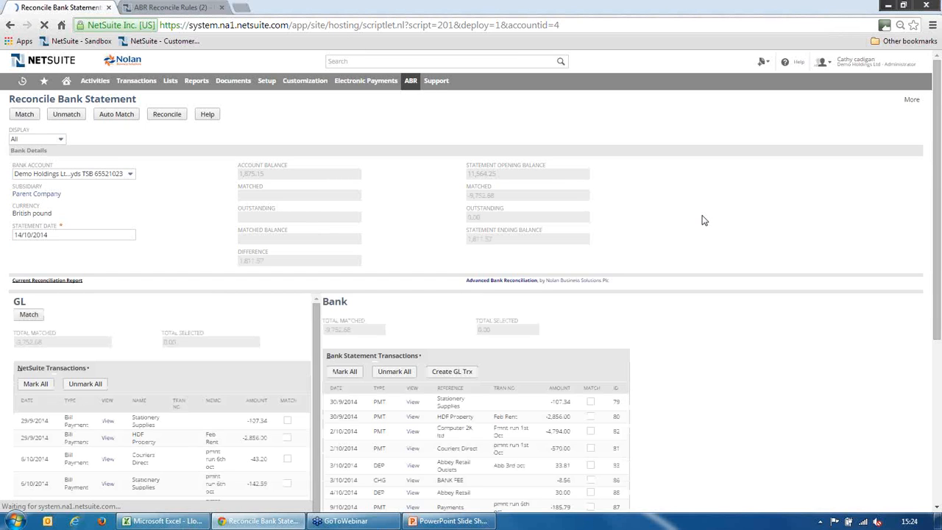
click(59, 139)
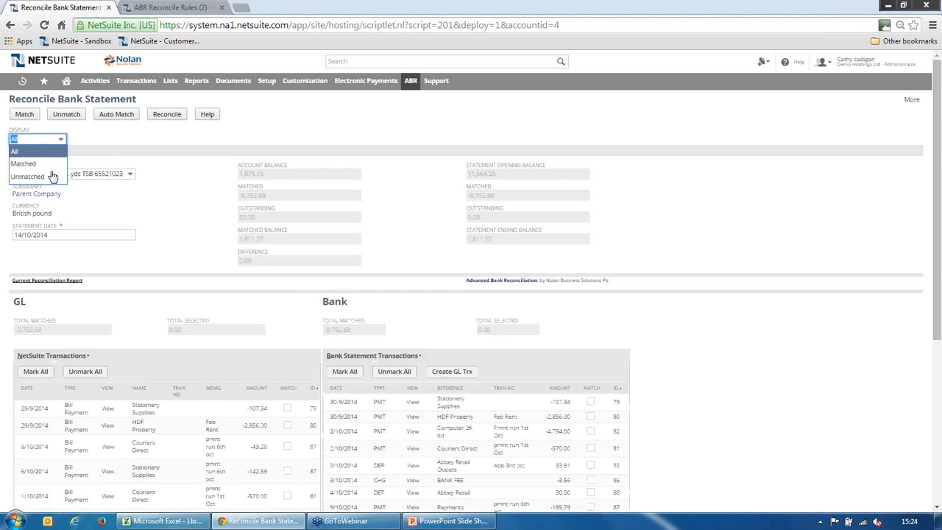
click(44, 178)
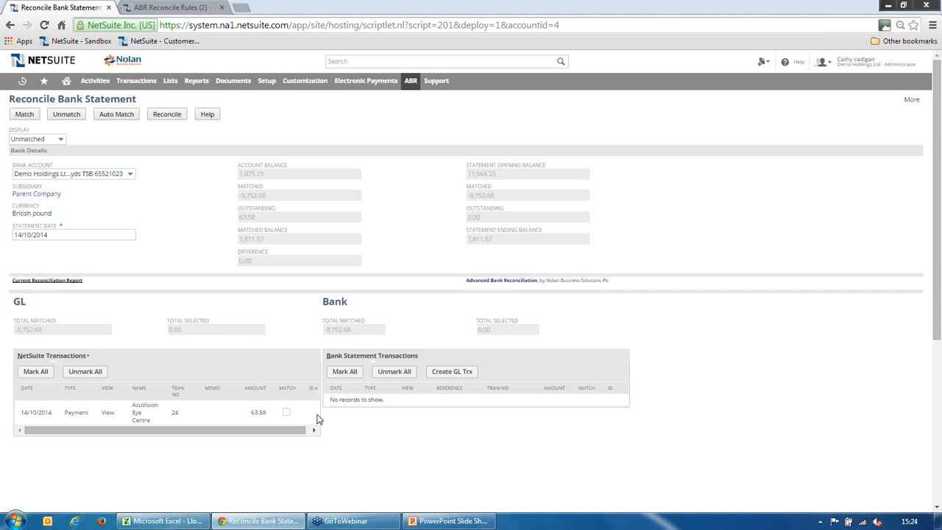
Open the Current Reconciliation Report, review its balances and outstanding transactions, and close it
click(72, 281)
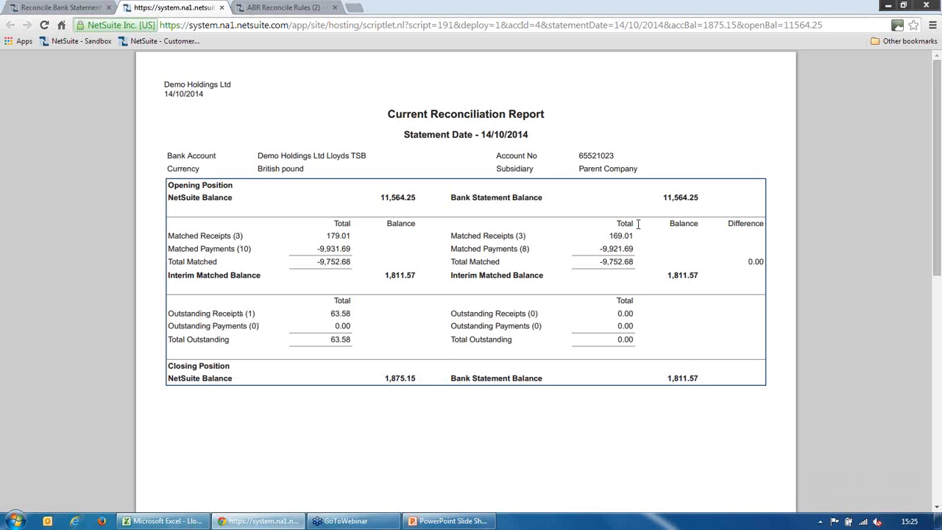
drag(937, 252, 920, 425)
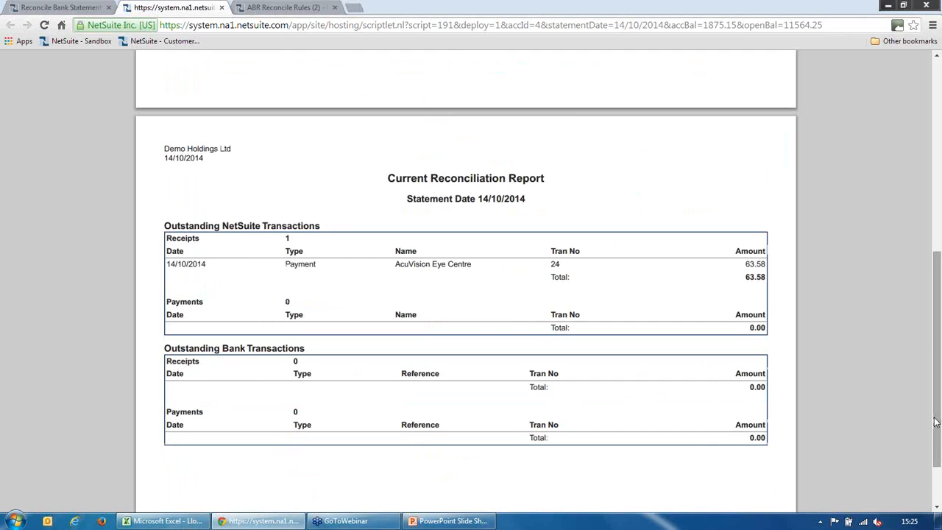
click(222, 7)
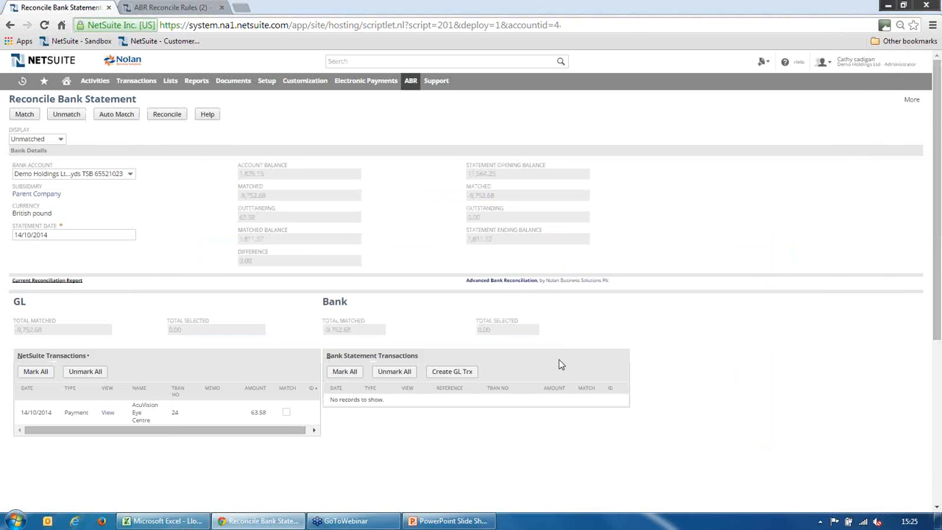
Reconcile the matched transactions of the 14/10/2014 statement and return to the bank statement reconciliation page
click(166, 115)
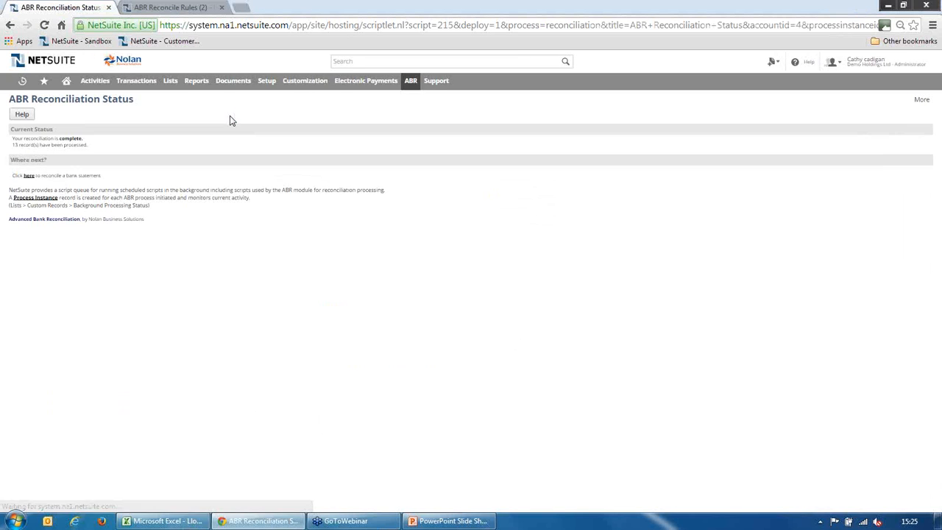
click(29, 176)
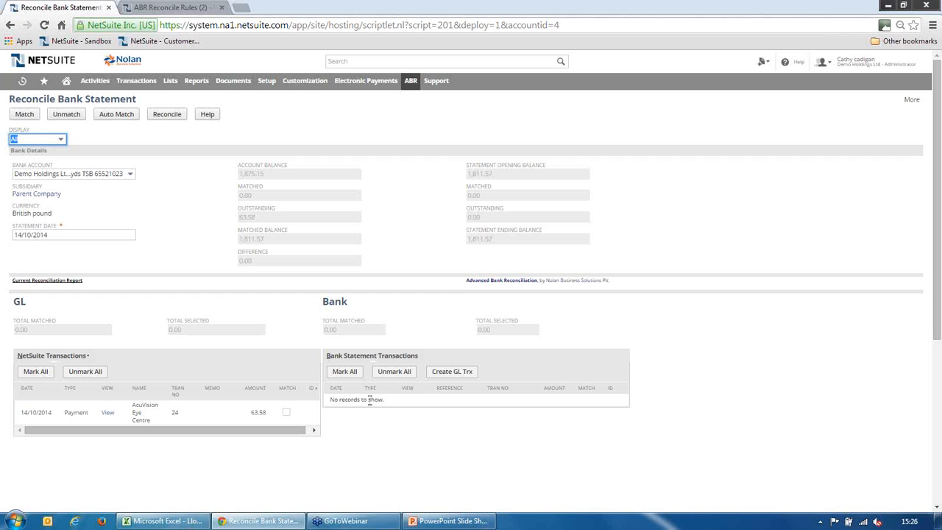
Print the Closing Balance Report for the Demo Holdings Ltd Lloyds TSB account with statement date 14/10/2014, review both pages, and close it
mouse_move(412, 83)
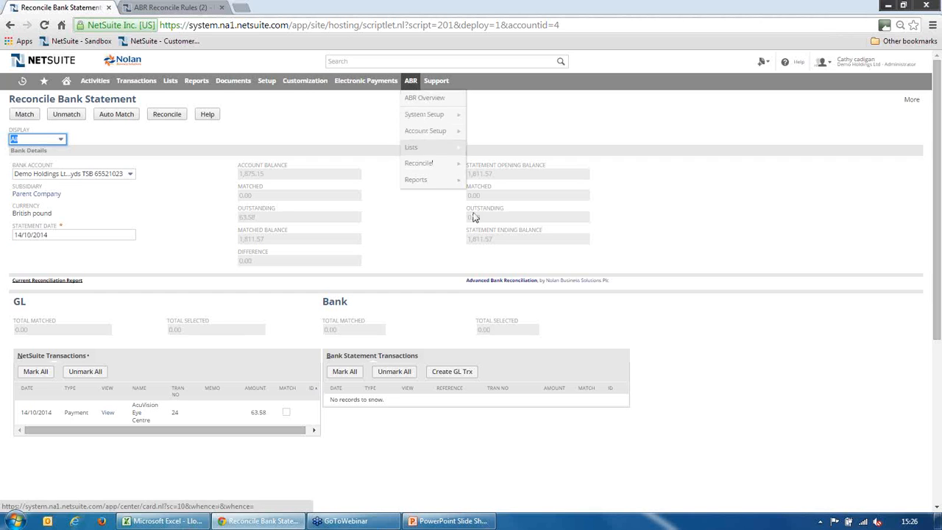
mouse_move(445, 179)
click(497, 185)
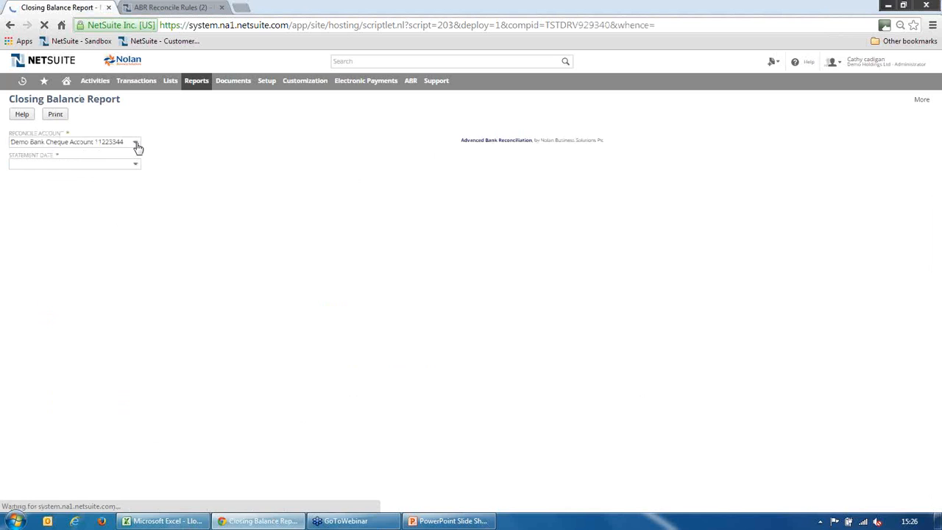
click(136, 144)
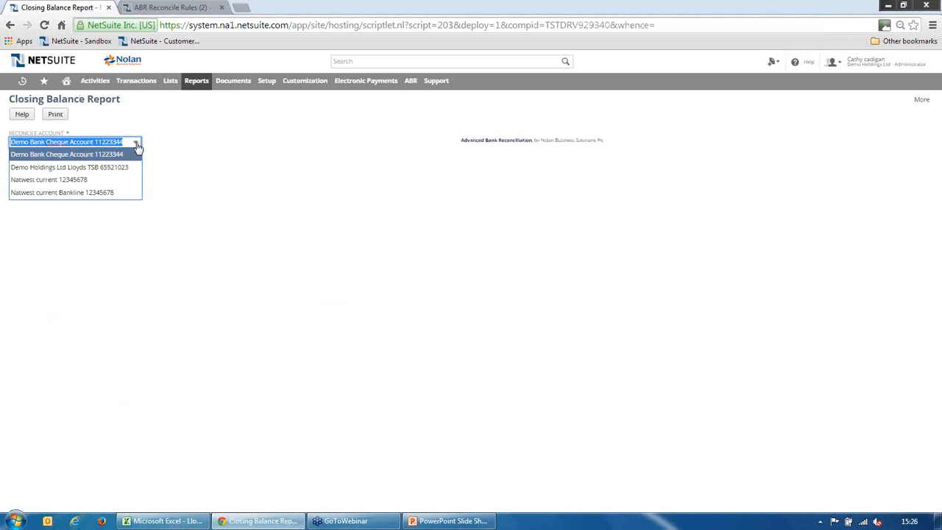
click(115, 168)
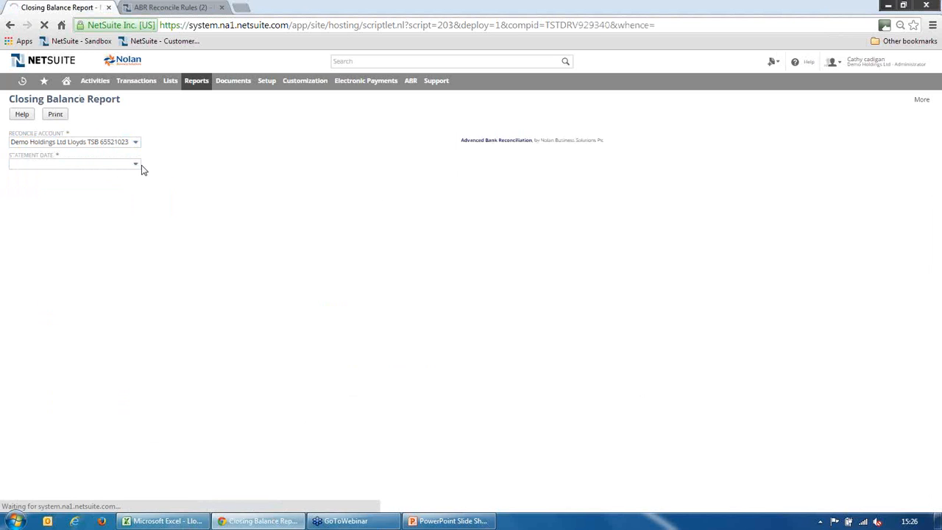
click(134, 168)
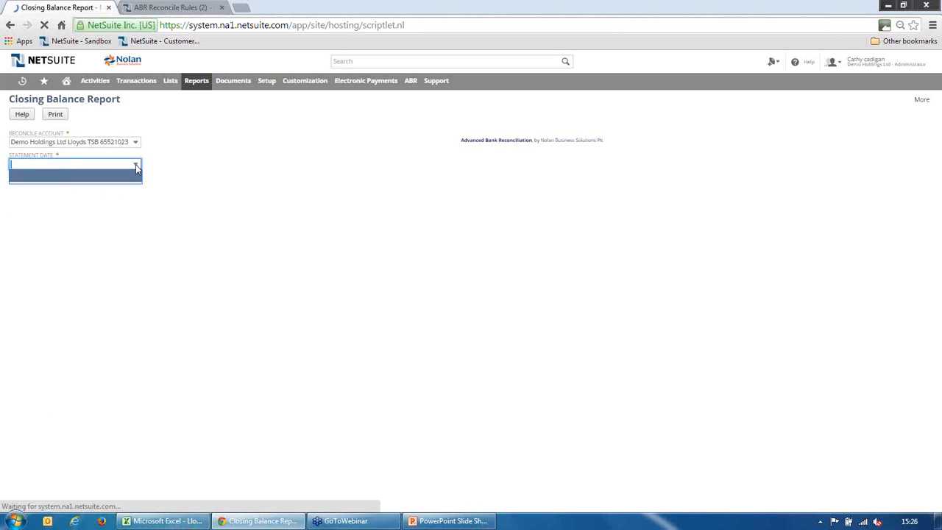
click(56, 117)
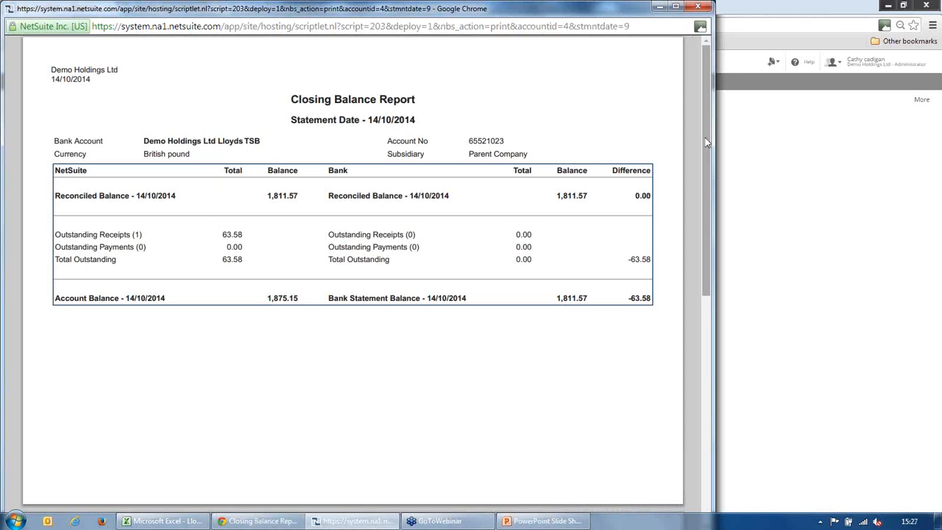
drag(705, 151, 689, 334)
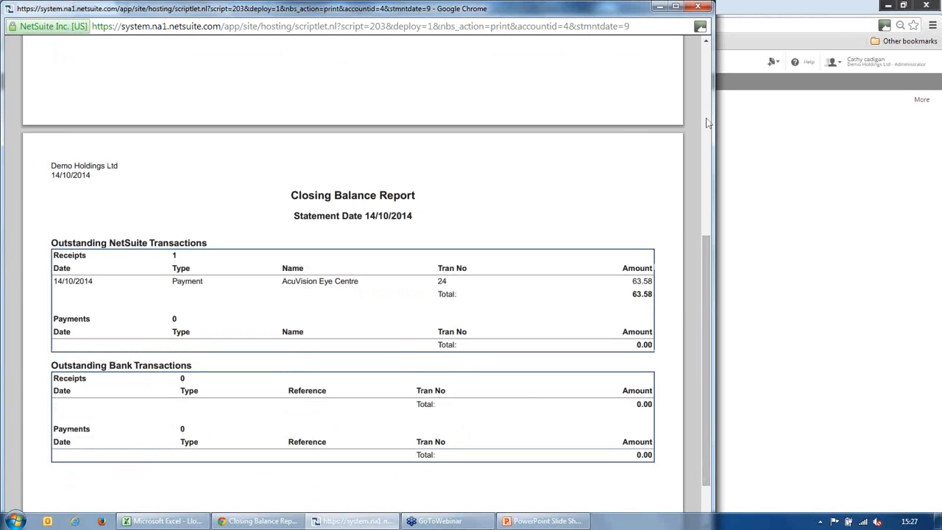
click(699, 8)
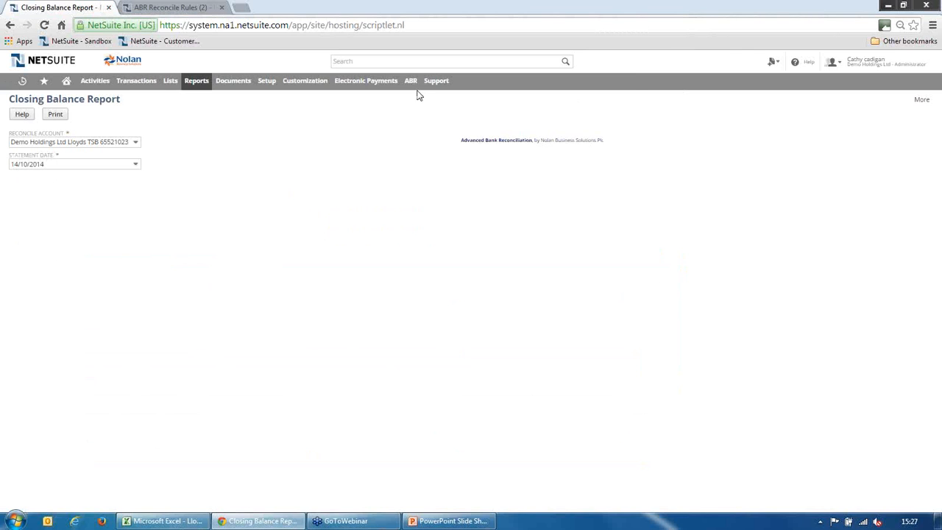
Display the Period Reconciliations report for the Demo Holdings Ltd Lloyds TSB account and switch to the PowerPoint slide show
mouse_move(412, 87)
mouse_move(444, 182)
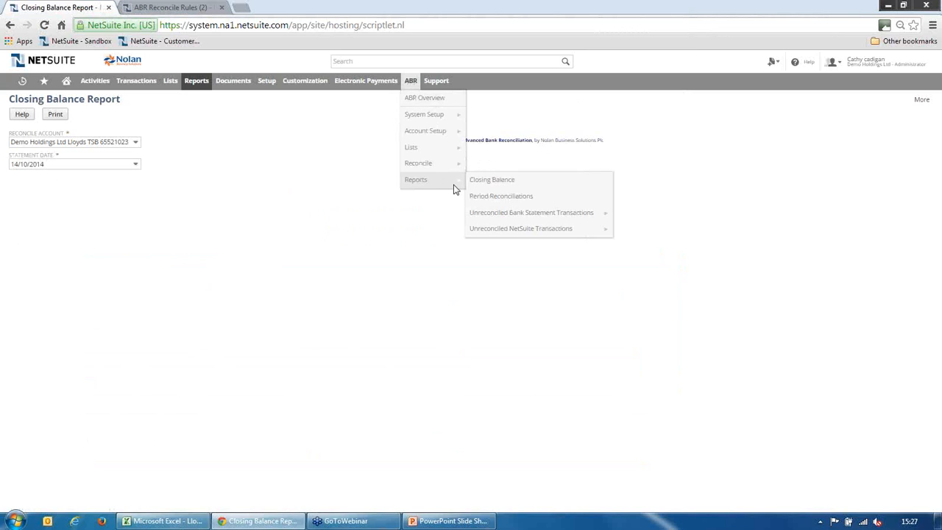
click(508, 198)
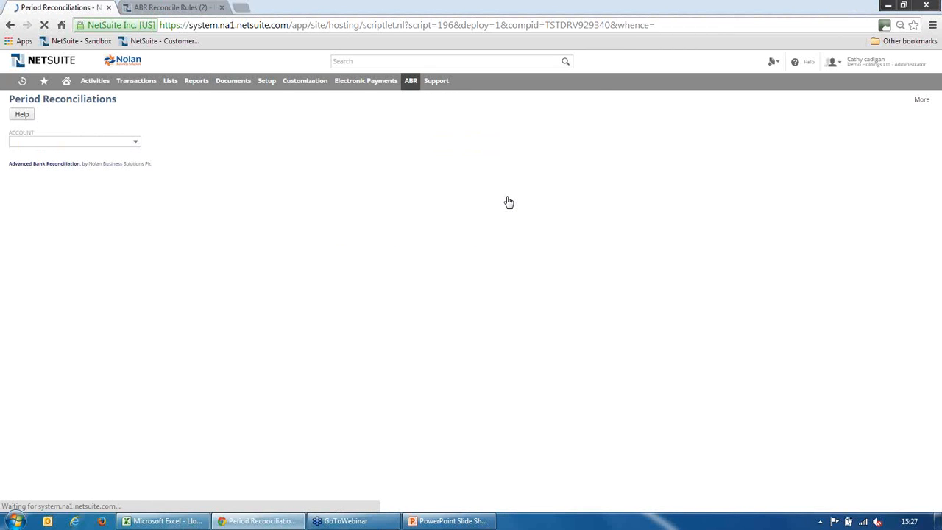
click(136, 145)
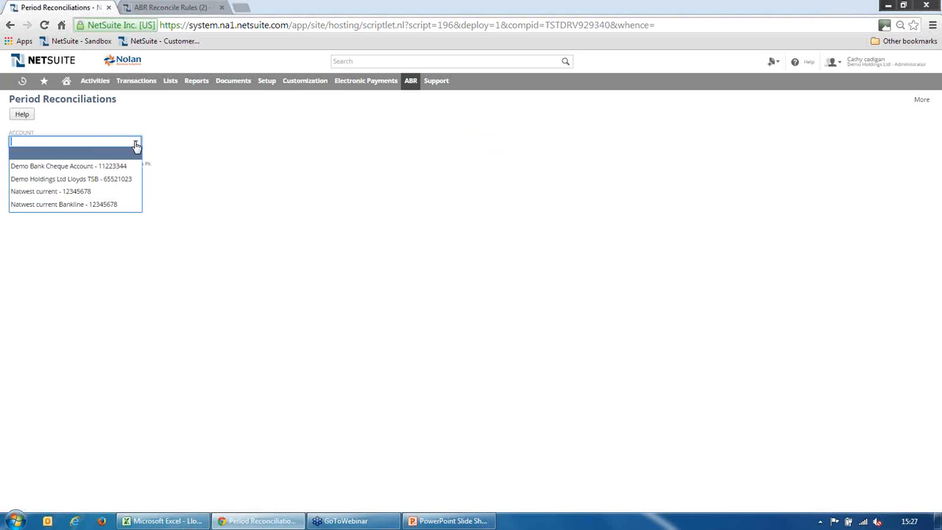
click(110, 179)
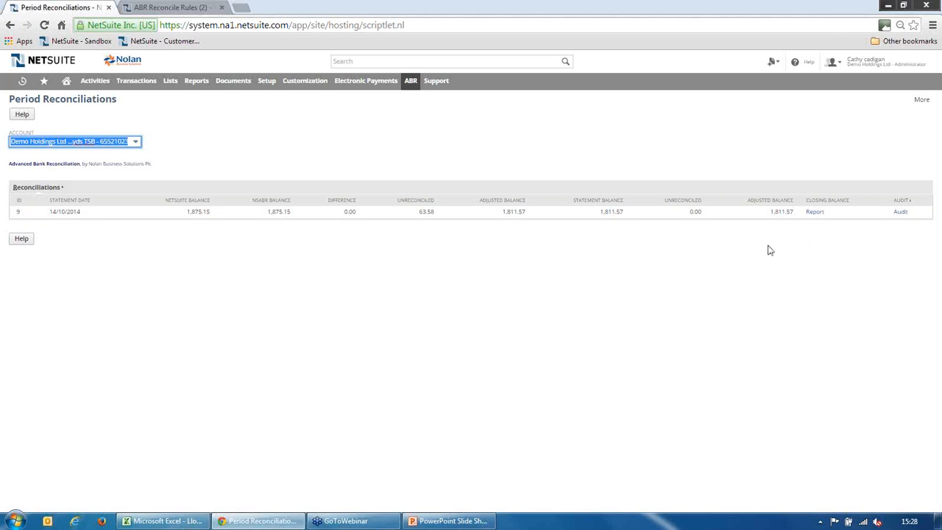
click(469, 524)
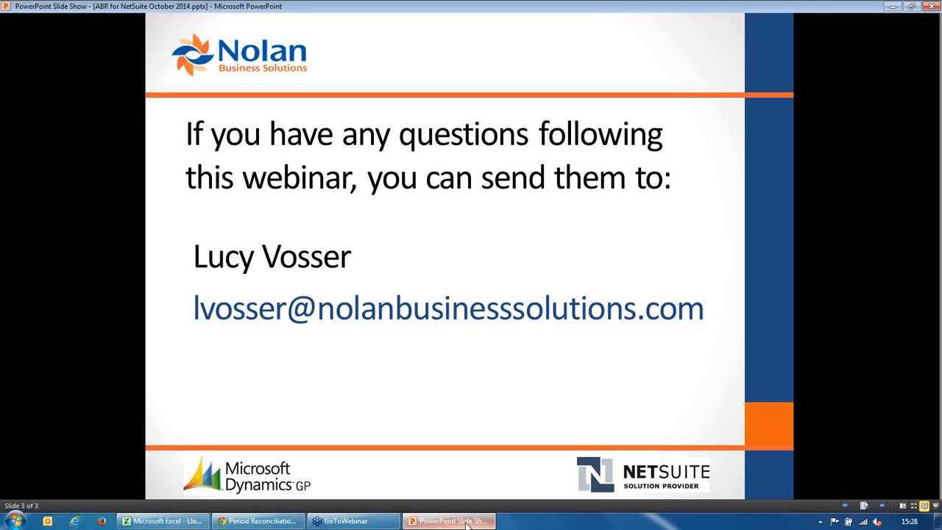